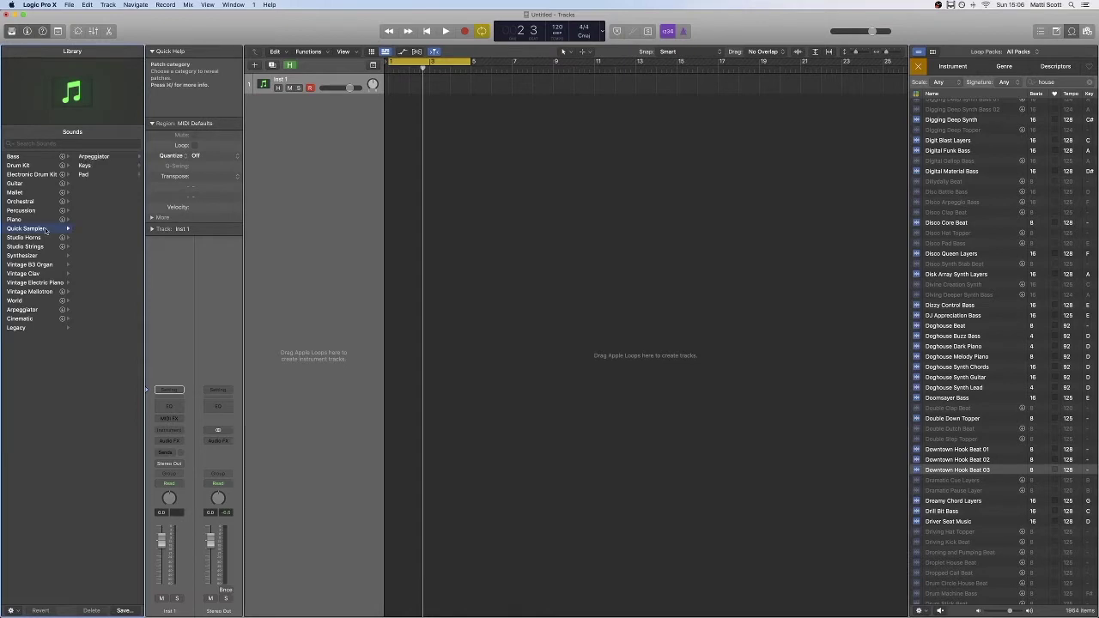
Step: Load the Quick Sampler Keys patch Plucking Echoes on the first track and add a Chord Trigger MIDI effect
{"action": "left_click", "coordinate": [90, 166]}
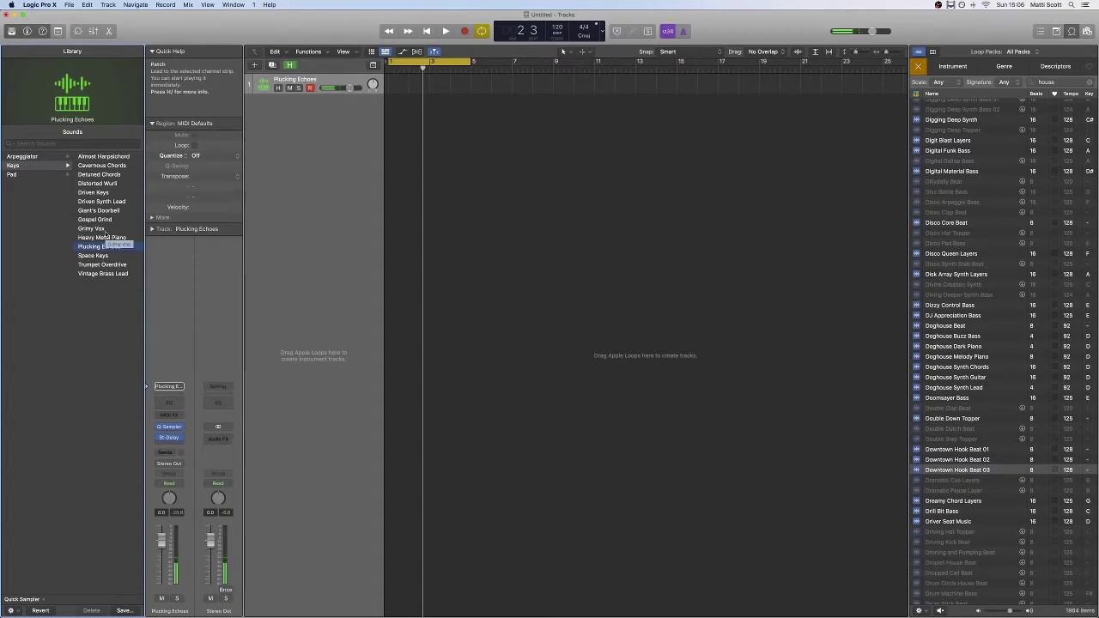
{"action": "left_click", "coordinate": [176, 415]}
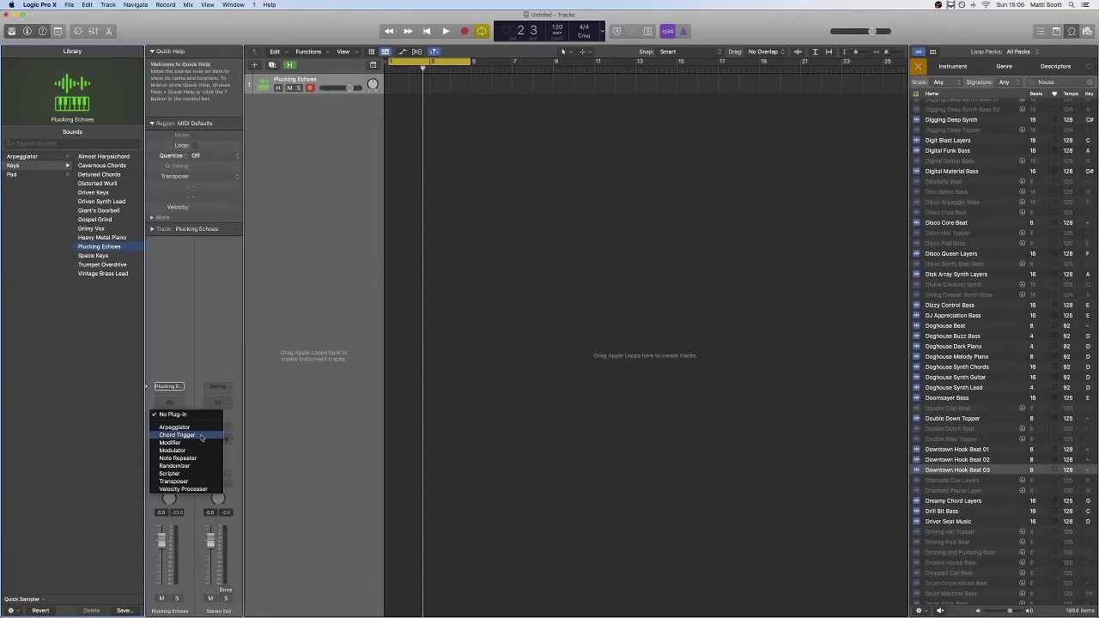
{"action": "left_click", "coordinate": [201, 437]}
Step: Set the Chord Trigger to the single-interval Perfect 5th preset and close the plug-in window
{"action": "left_click", "coordinate": [462, 135]}
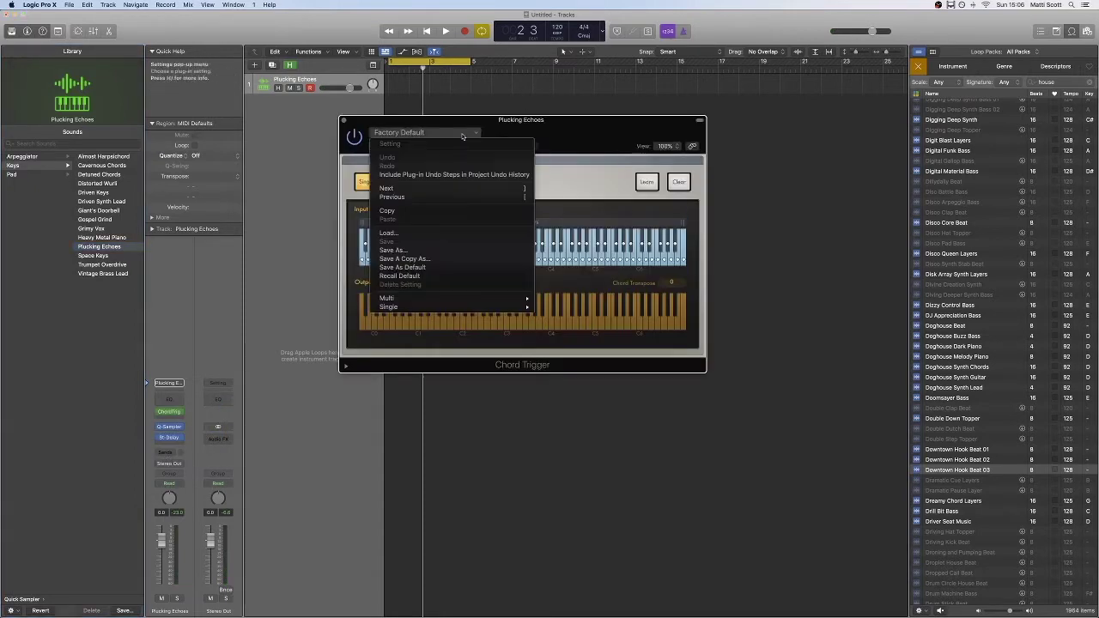
{"action": "mouse_move", "coordinate": [510, 313]}
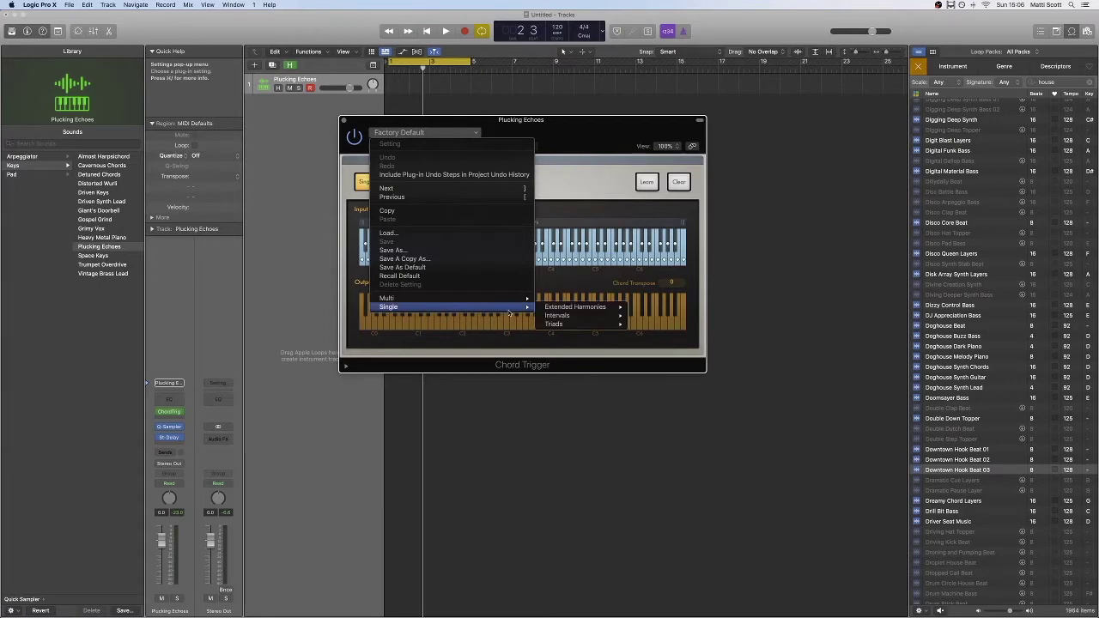
{"action": "mouse_move", "coordinate": [569, 321]}
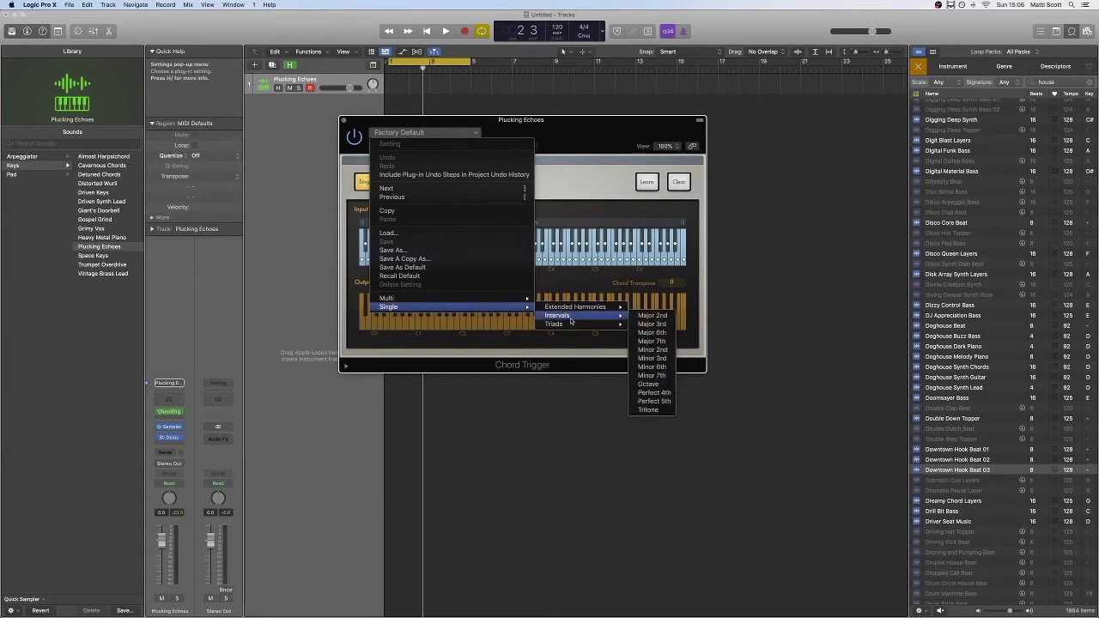
{"action": "left_click", "coordinate": [655, 401]}
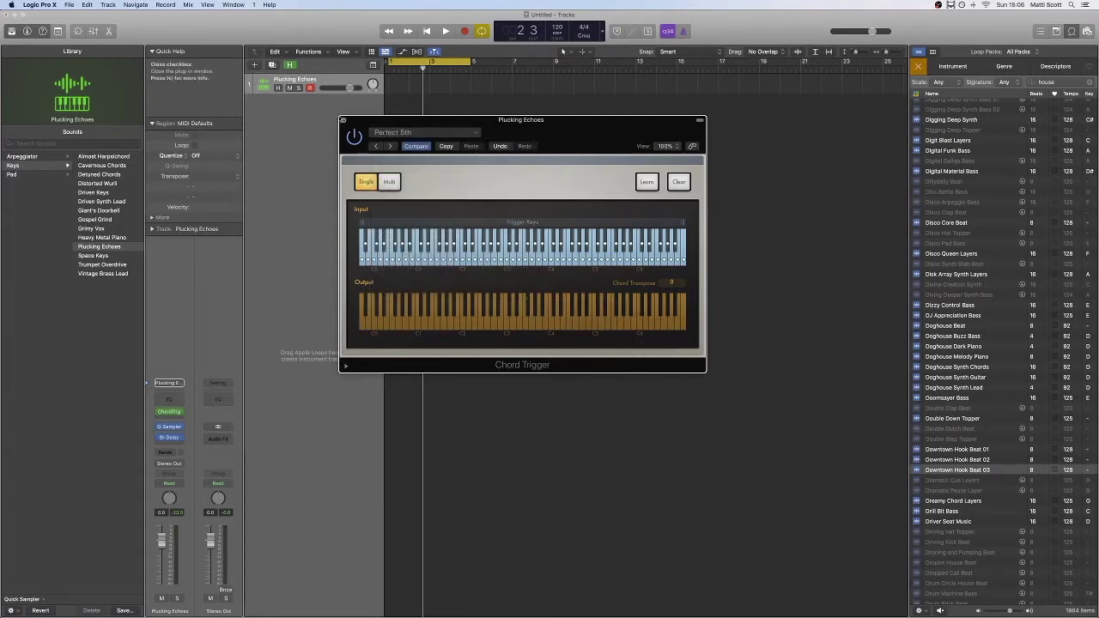
{"action": "left_click", "coordinate": [343, 121]}
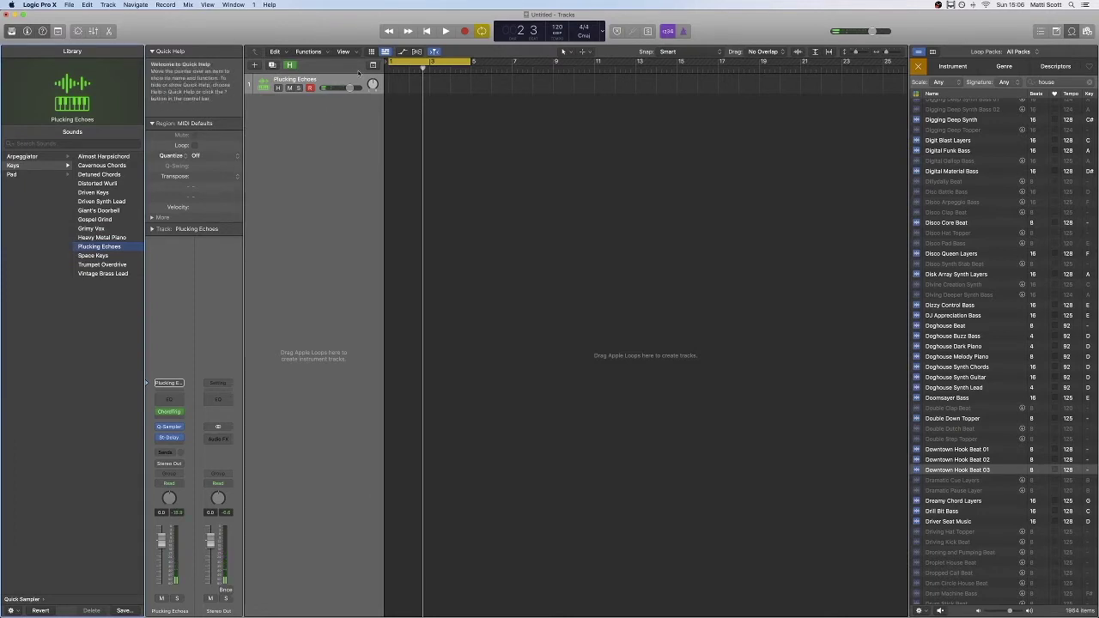
Step: Record a four-bar melody from bar 1 on the Plucking Echoes track and open the region in the Piano Roll
{"action": "left_click", "coordinate": [390, 69]}
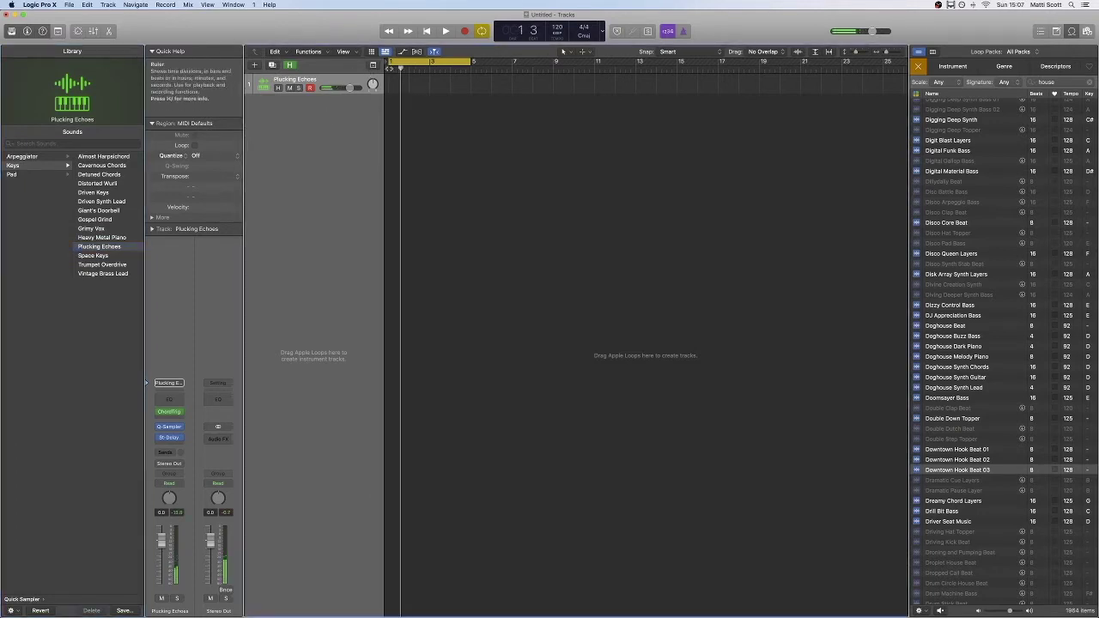
{"action": "key", "text": "r"}
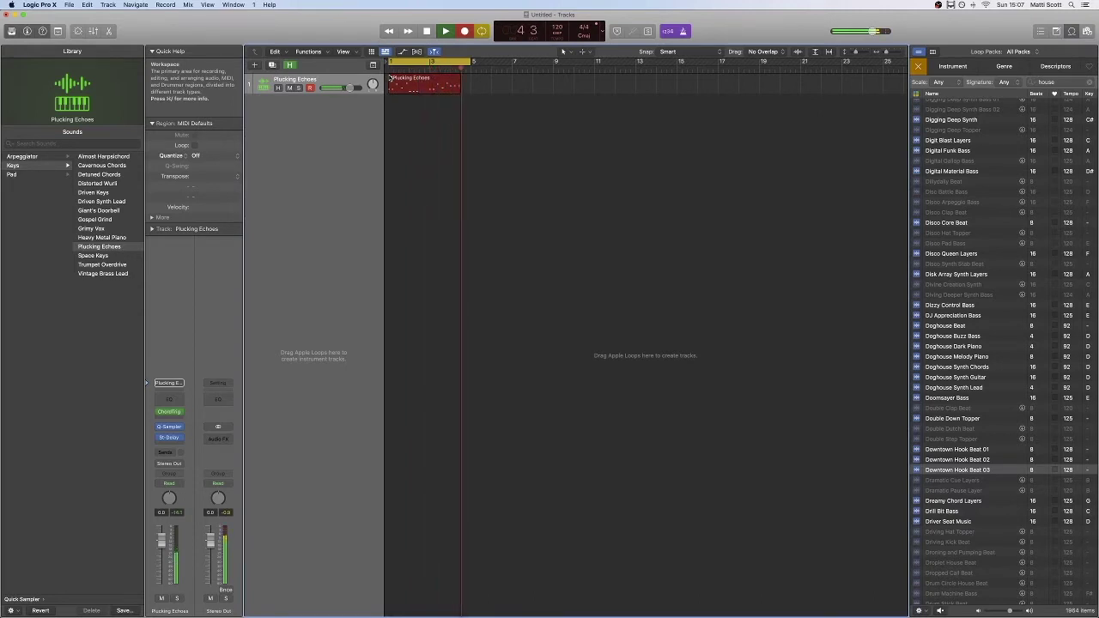
{"action": "key", "text": "space"}
{"action": "double_click", "coordinate": [391, 79]}
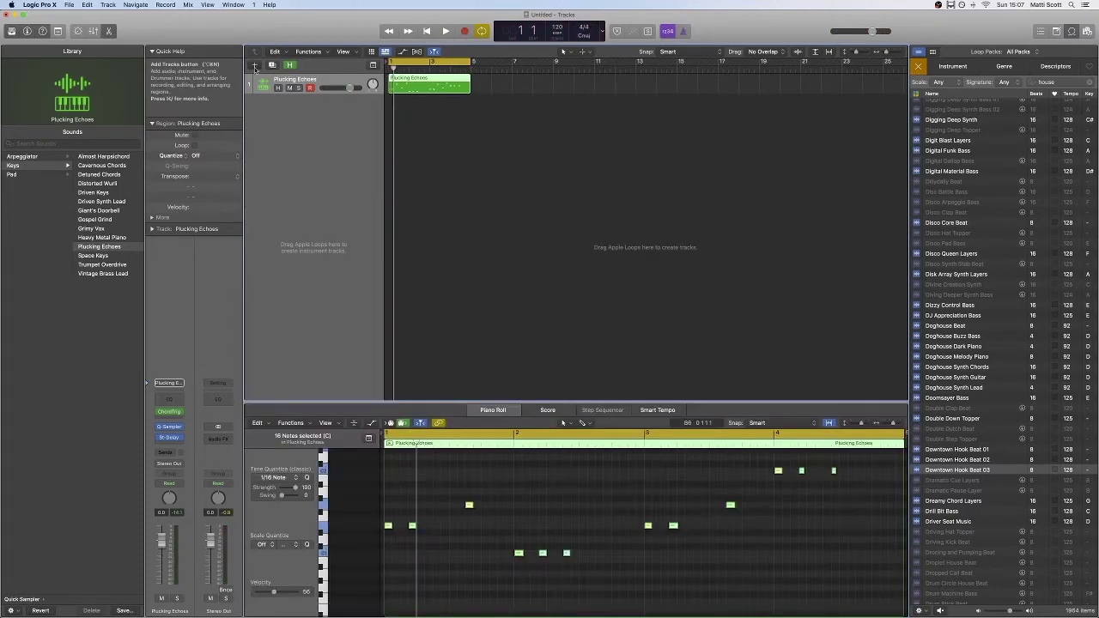
Step: Create a new software instrument track and load the Seismic electronic drum kit, trying Radiant first
{"action": "left_click", "coordinate": [254, 64]}
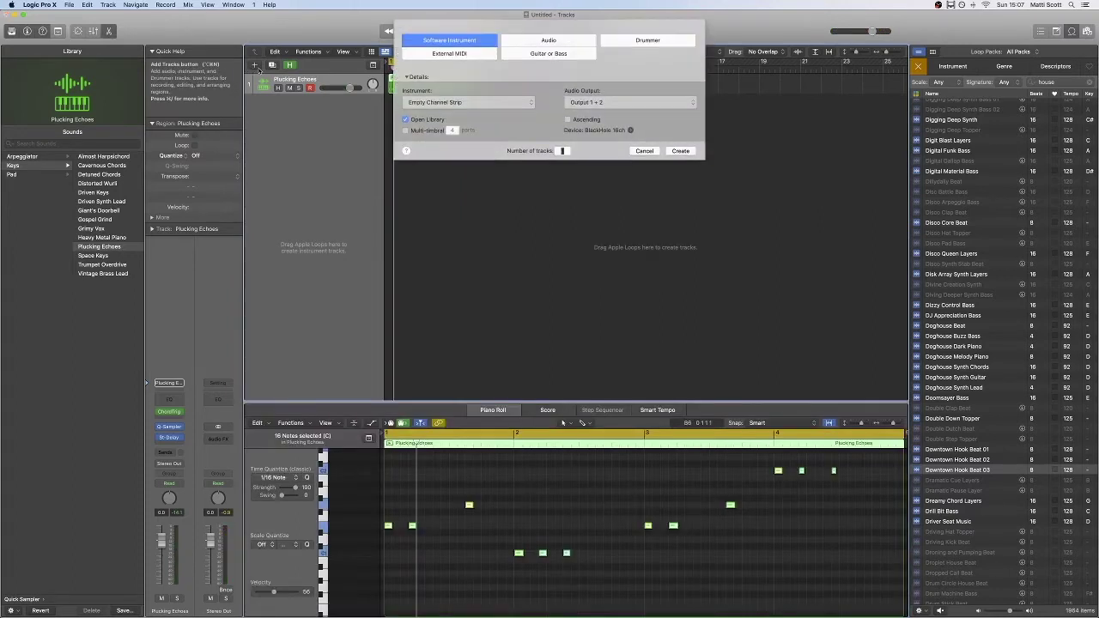
{"action": "left_click", "coordinate": [680, 150]}
{"action": "left_click", "coordinate": [31, 175]}
{"action": "left_click", "coordinate": [88, 501]}
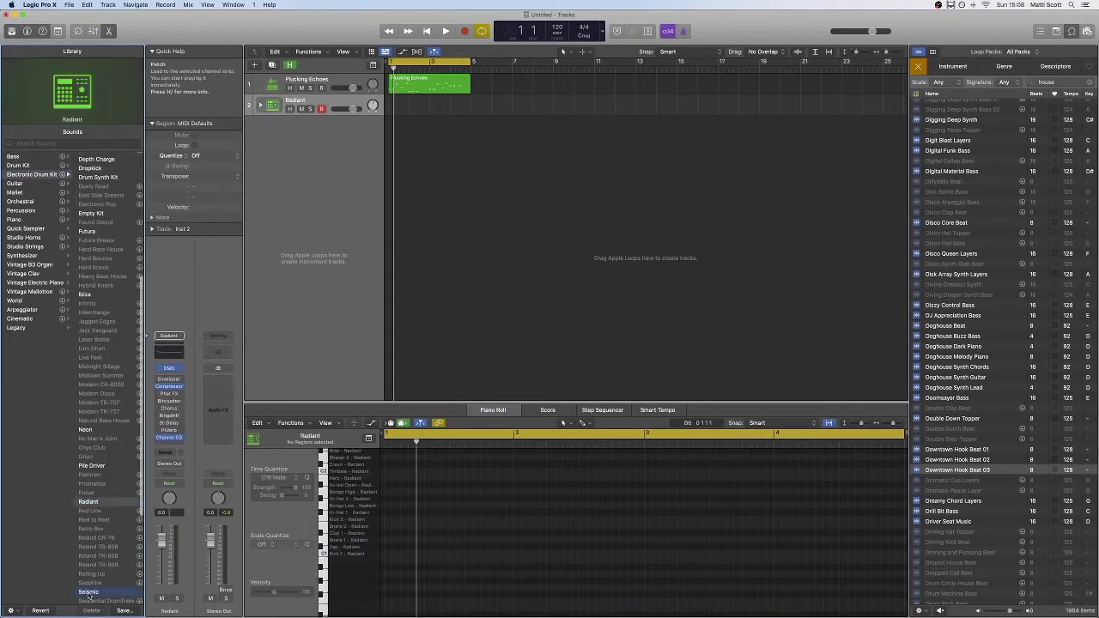
{"action": "left_click", "coordinate": [88, 592]}
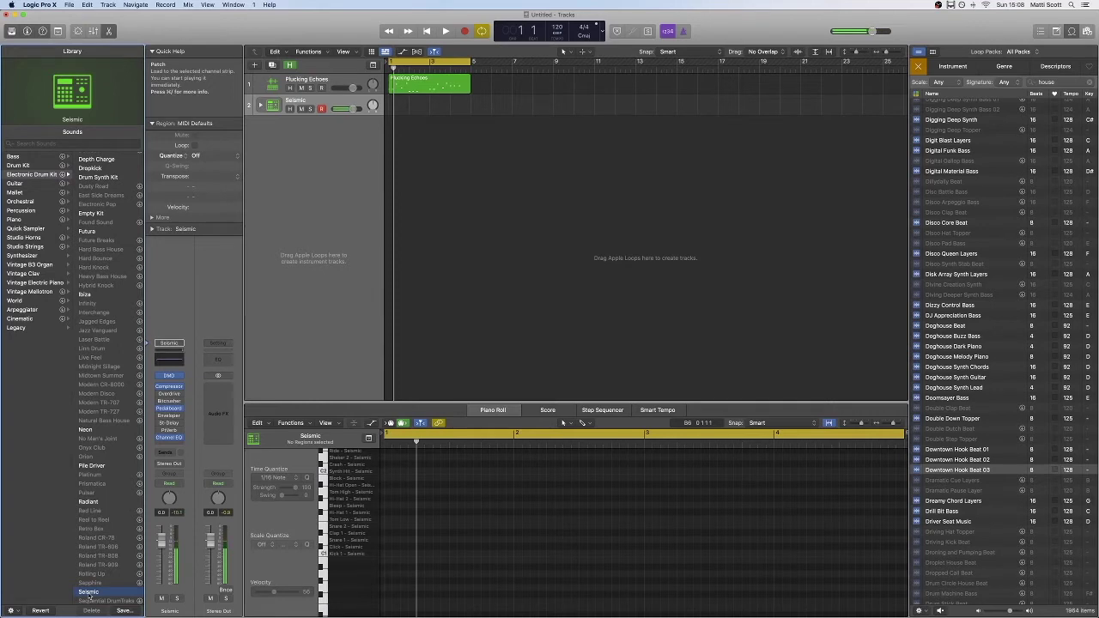
Step: Record a repeating Kick 1 pattern across bars 1 to 4 on the Seismic drum track
{"action": "key", "text": "space"}
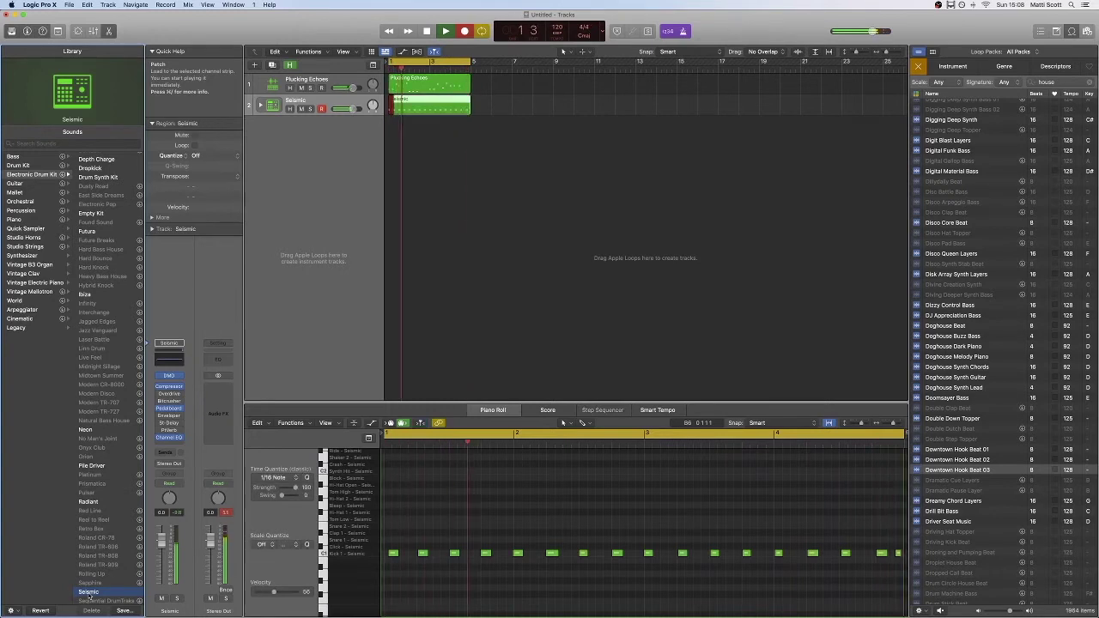
{"action": "key", "text": "space"}
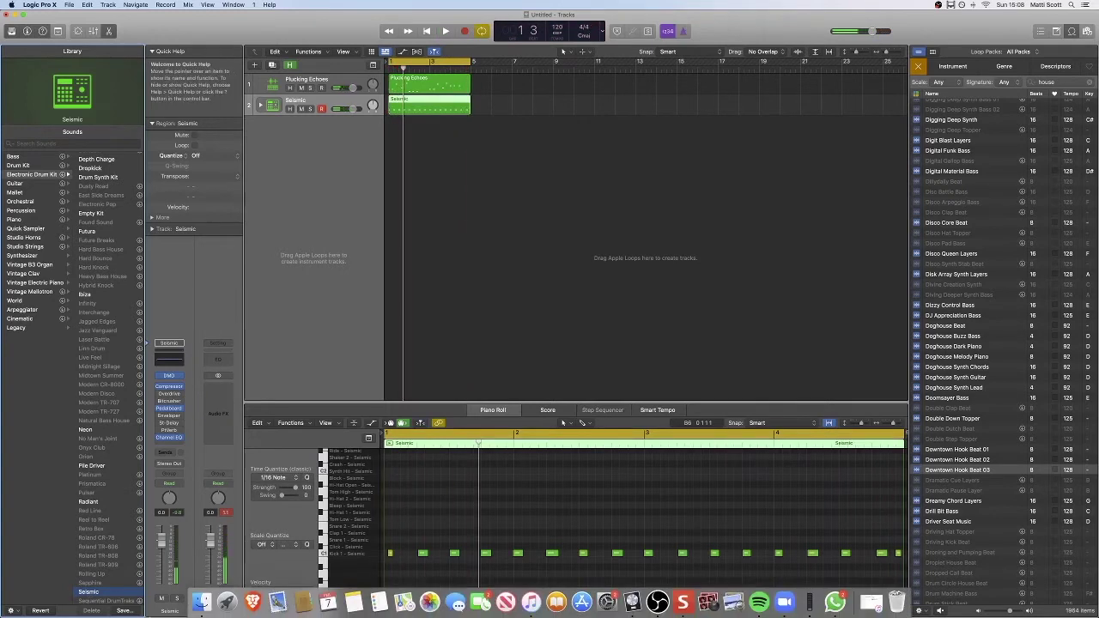
{"action": "left_click", "coordinate": [438, 515]}
Step: Overdub Snare 2 hits onto the Seismic drum region and start another recording pass from the beginning
{"action": "key", "text": "r"}
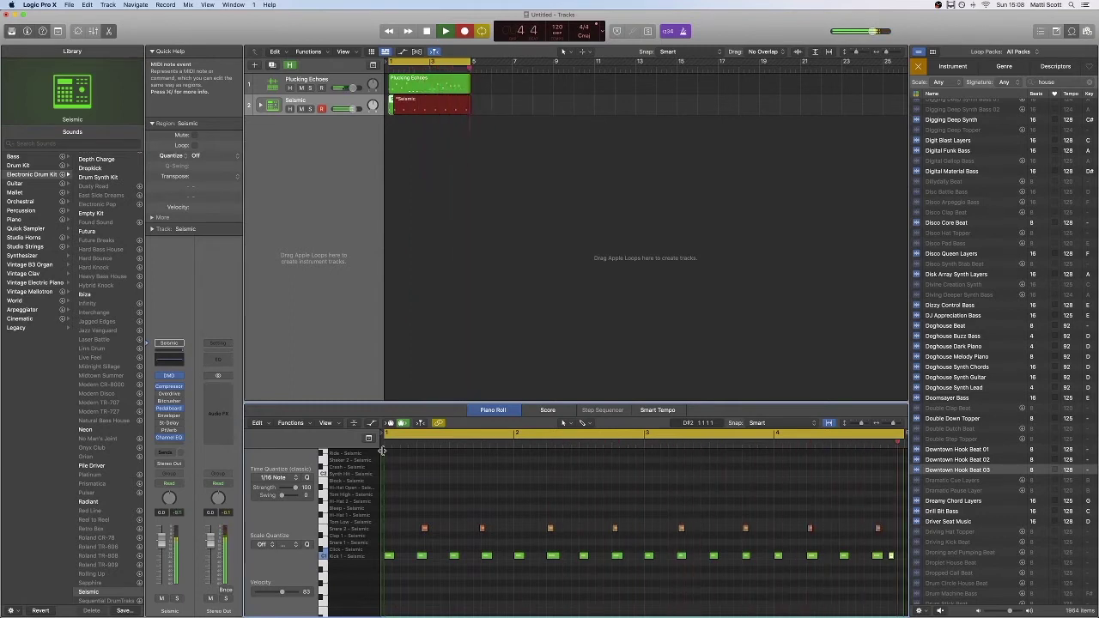
{"action": "key", "text": "space"}
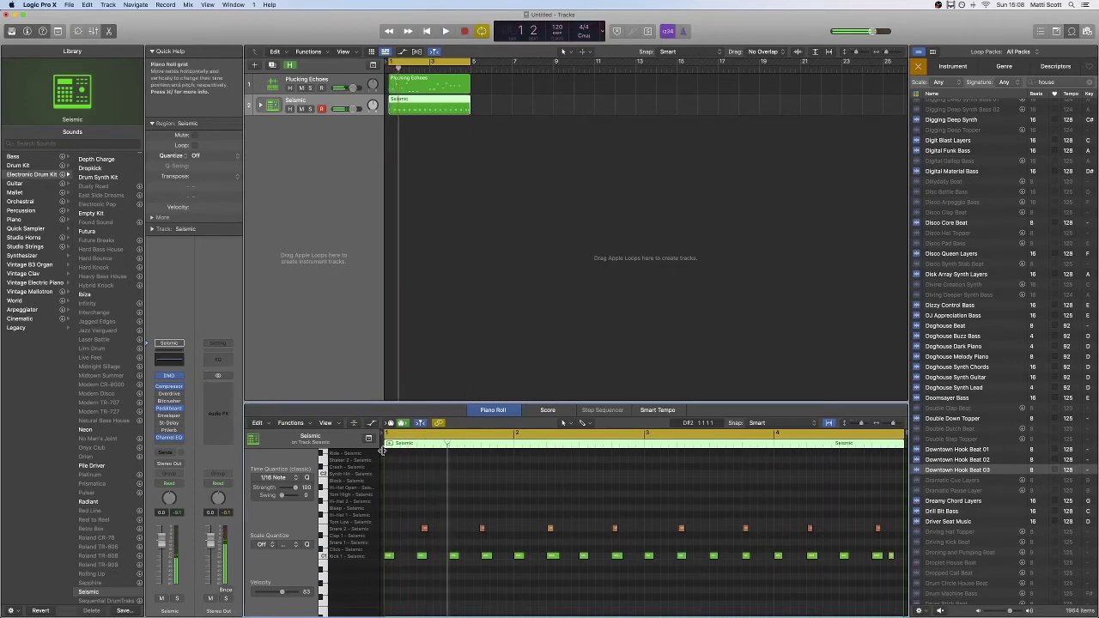
{"action": "key", "text": "Return"}
{"action": "key", "text": "r"}
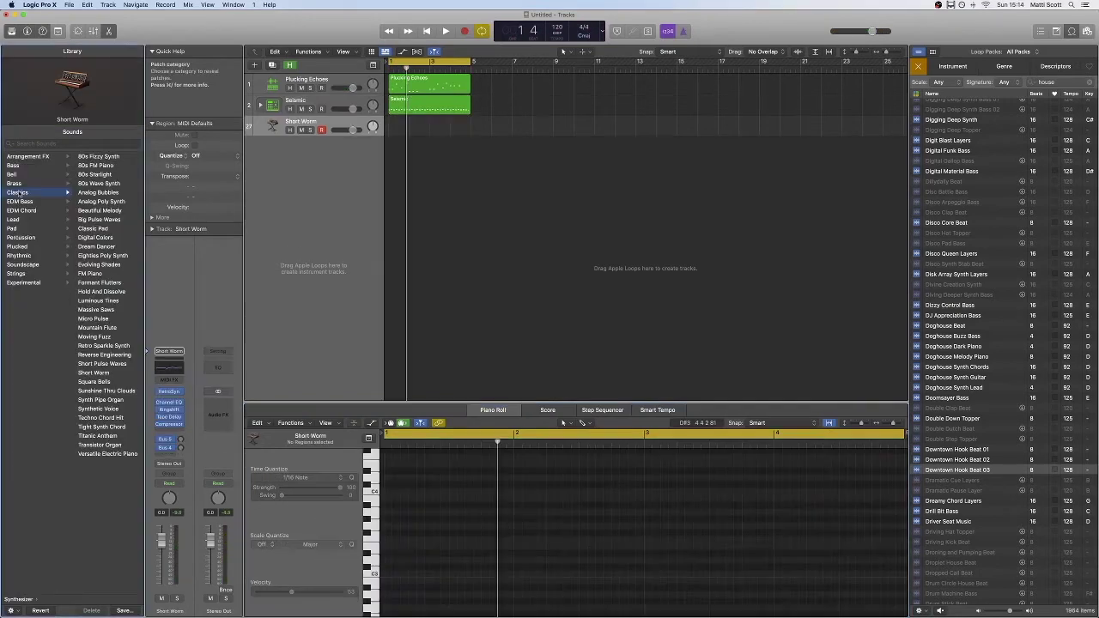
Step: Browse the Classics synth patches and insert an Arpeggiator MIDI effect on the Short Worm track
{"action": "left_click", "coordinate": [17, 194]}
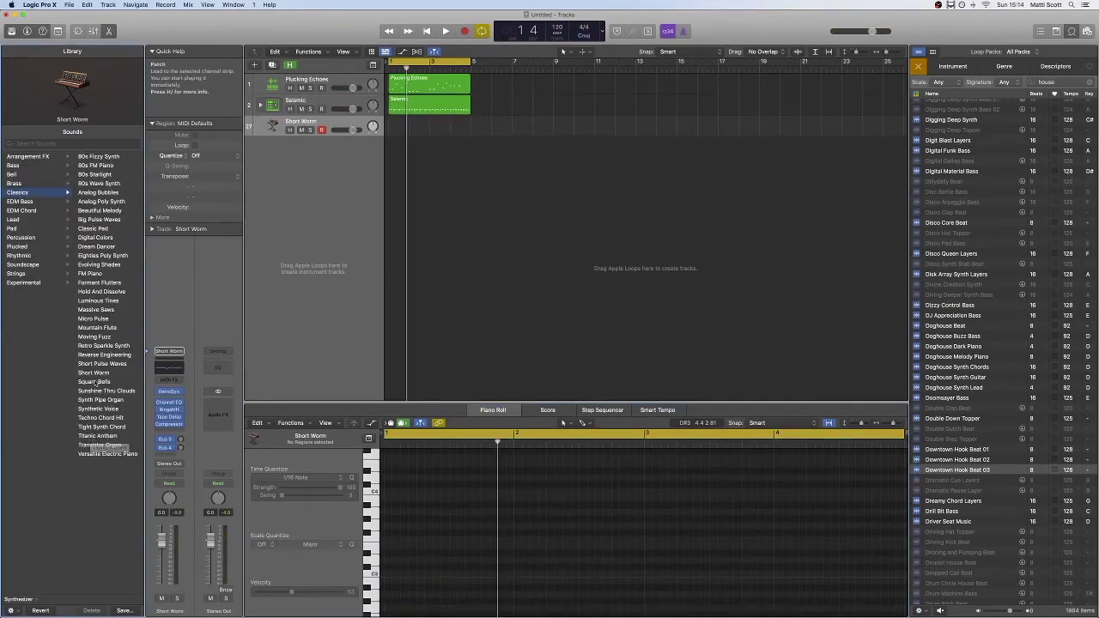
{"action": "left_click", "coordinate": [175, 379]}
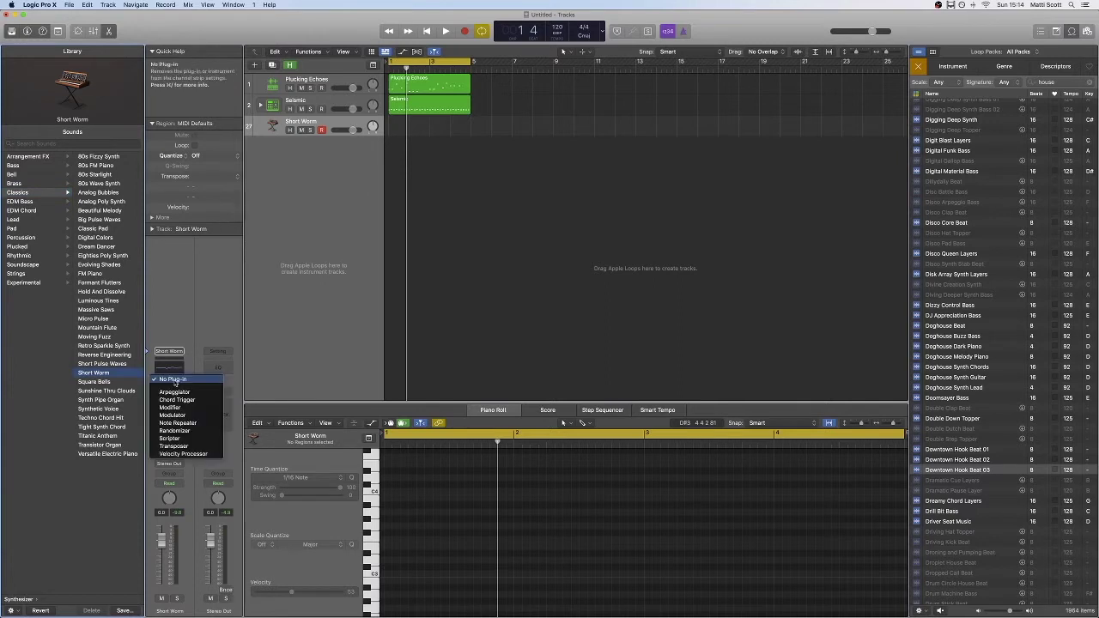
{"action": "left_click", "coordinate": [175, 391]}
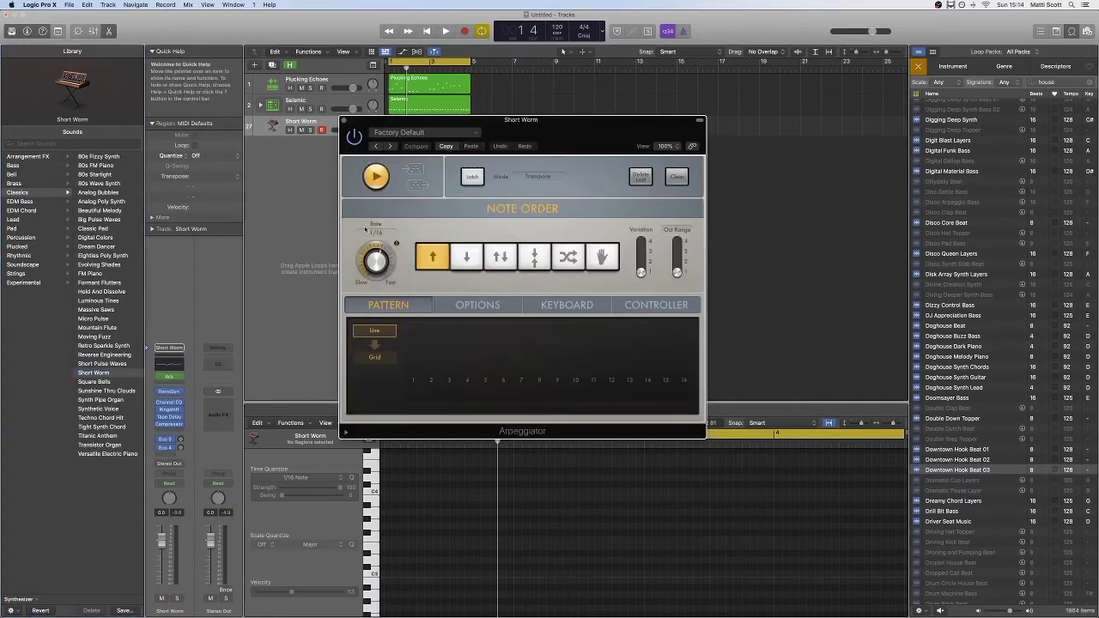
Step: Set the Arpeggiator's variation to 4 and leave Latch switched on
{"action": "left_click", "coordinate": [641, 178]}
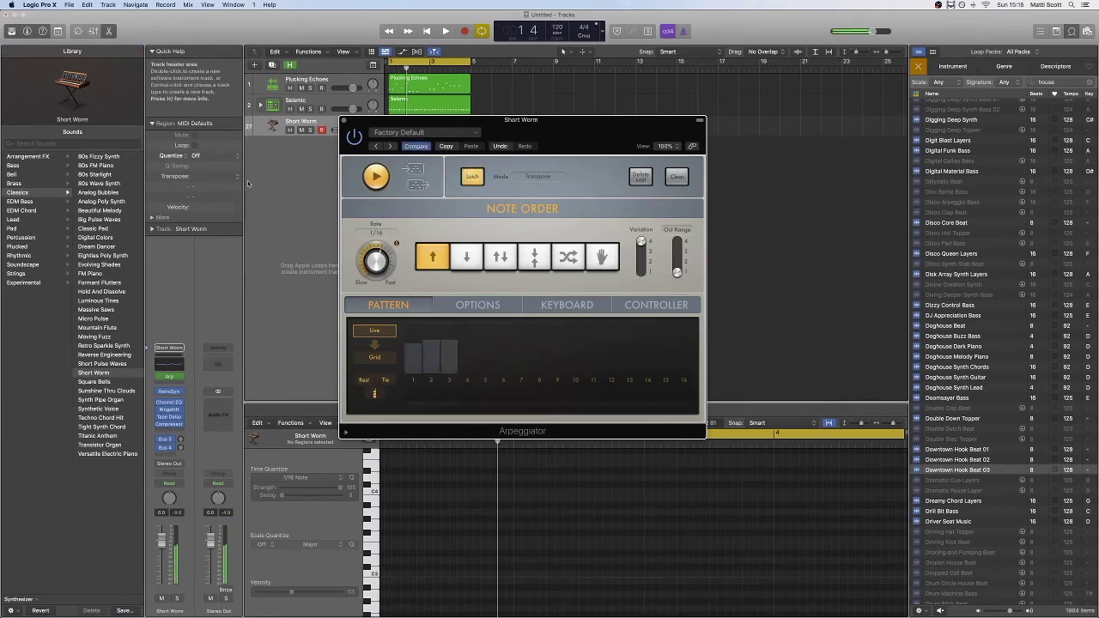
{"action": "left_click", "coordinate": [473, 178]}
{"action": "left_click", "coordinate": [473, 178]}
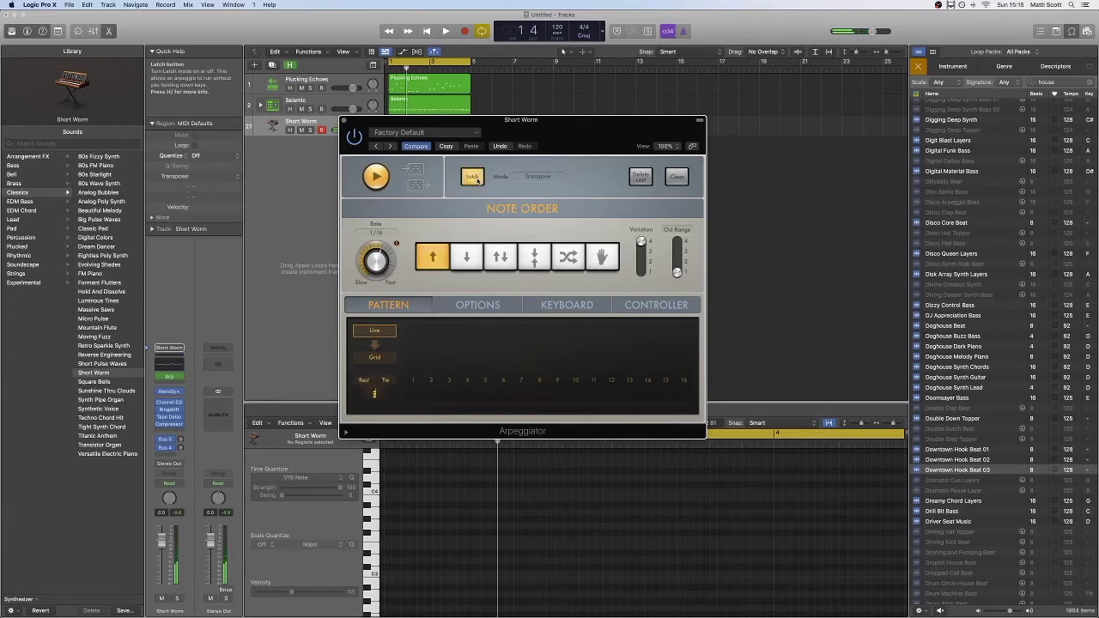
Step: Record one chord per bar over four bars from bar 1 on the arpeggiated Short Worm track
{"action": "left_click", "coordinate": [391, 70]}
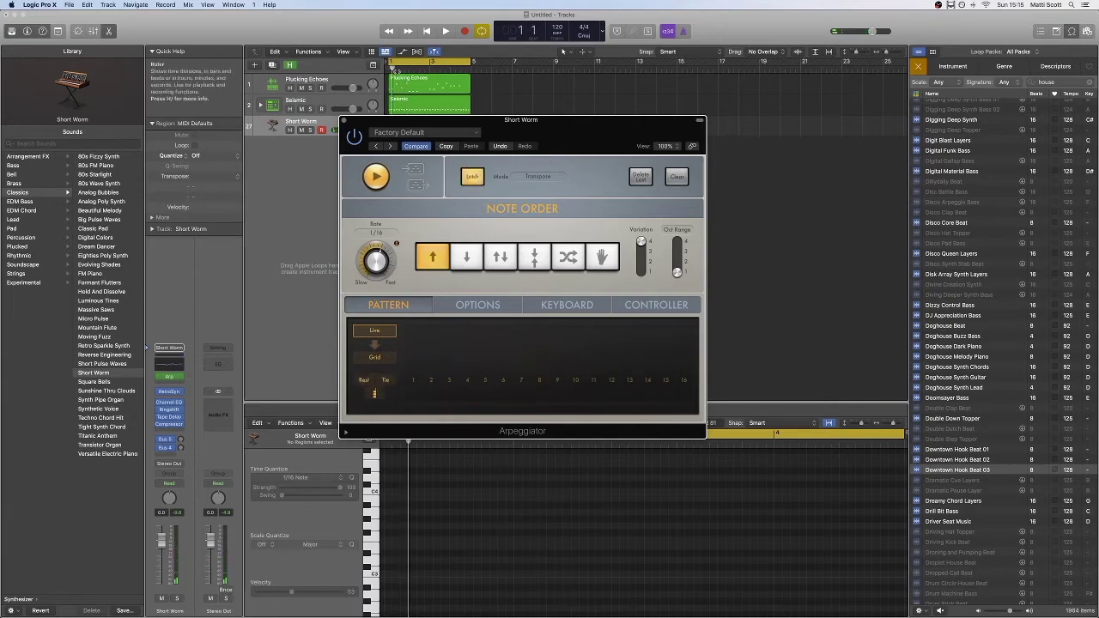
{"action": "key", "text": "r"}
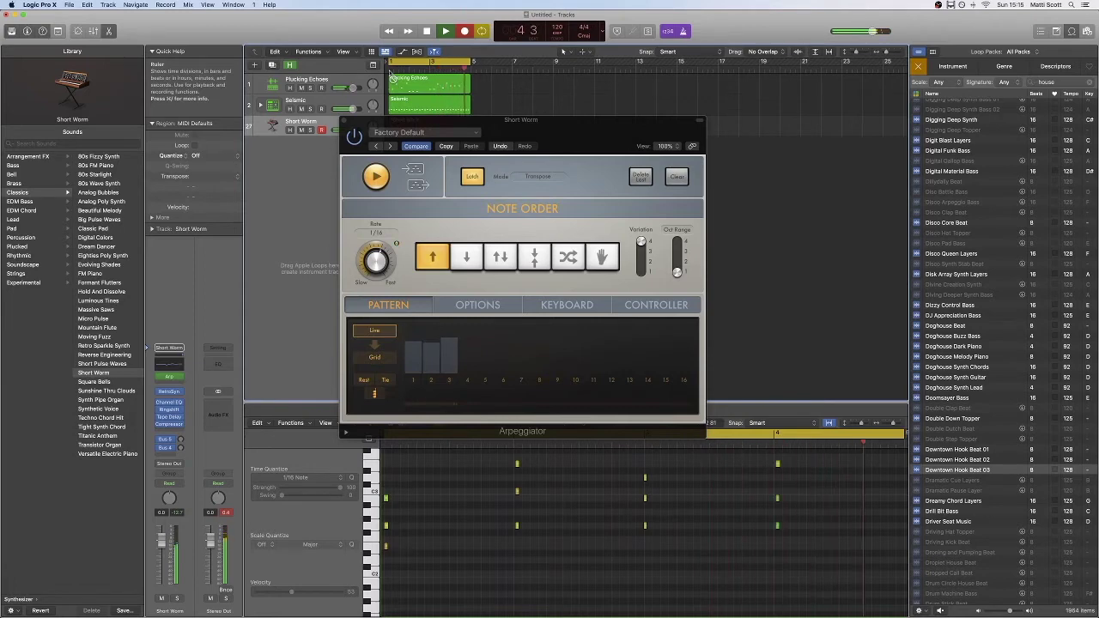
{"action": "key", "text": "space"}
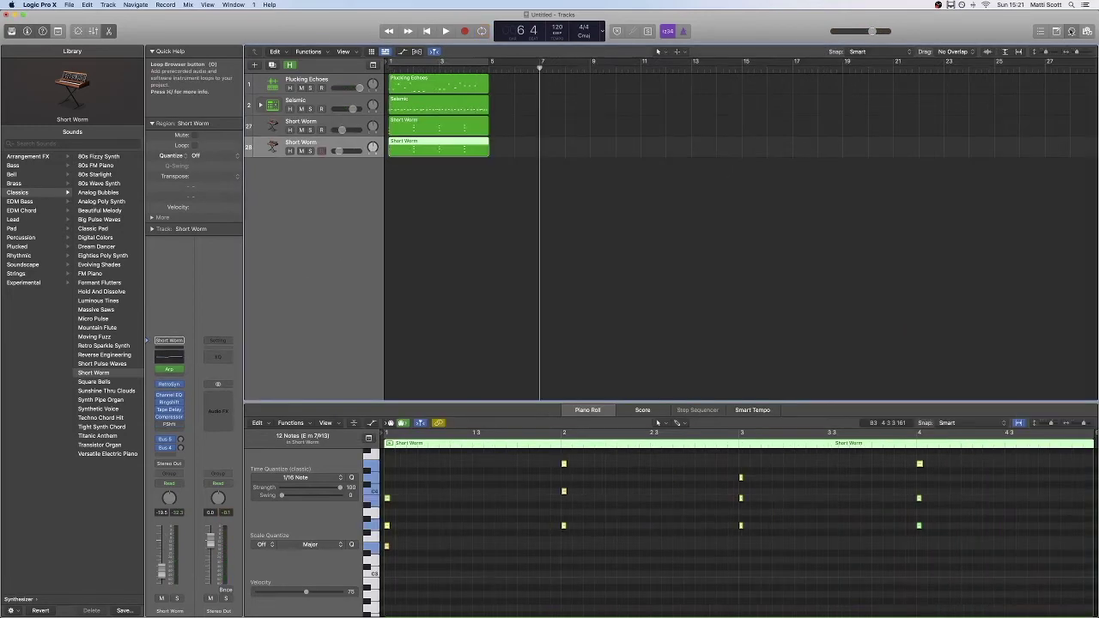
Step: Search the Apple Loops for "noise" and audition Noise Sweeper 05, Noise Riser Effect 07 and Noise Riser Effect 08
{"action": "scroll", "coordinate": [1036, 155], "scroll_direction": "up", "scroll_amount": 15}
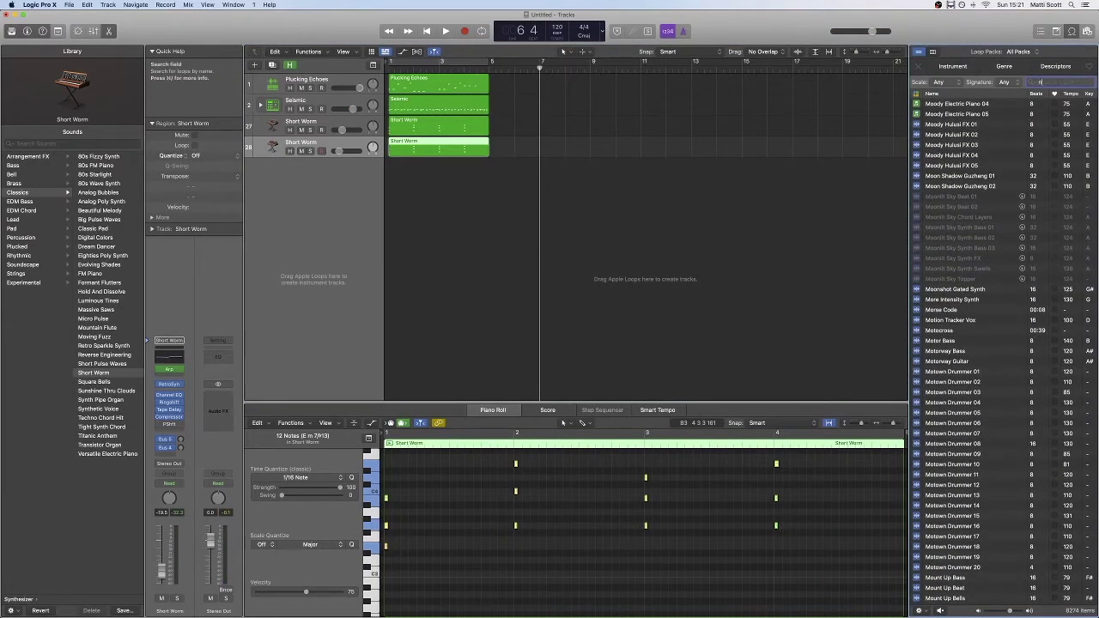
{"action": "type", "text": "e"}
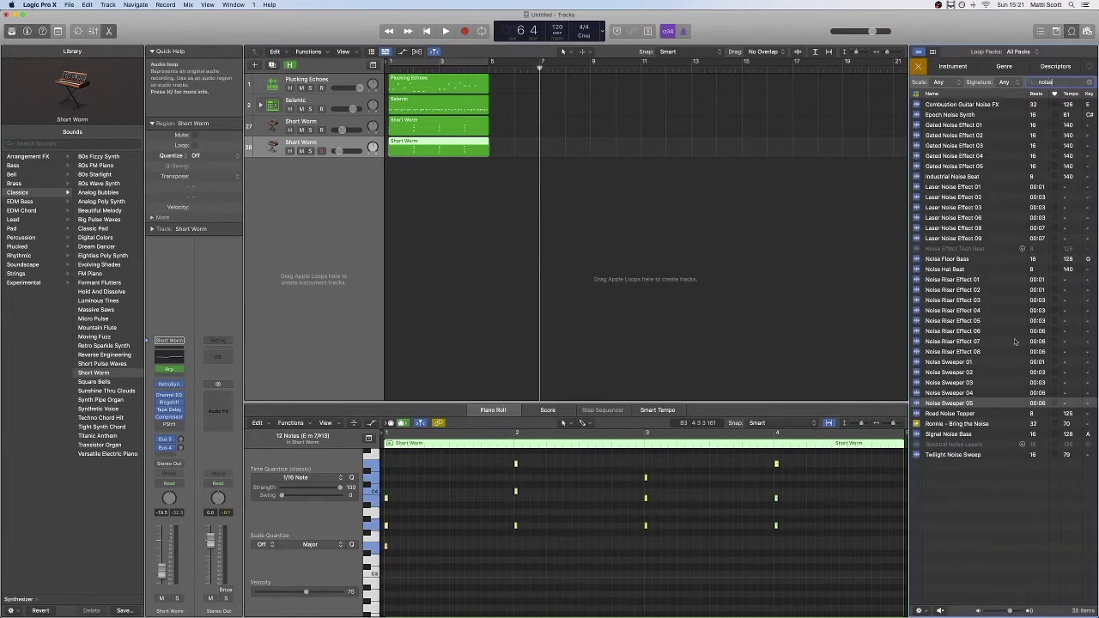
{"action": "left_click", "coordinate": [988, 403]}
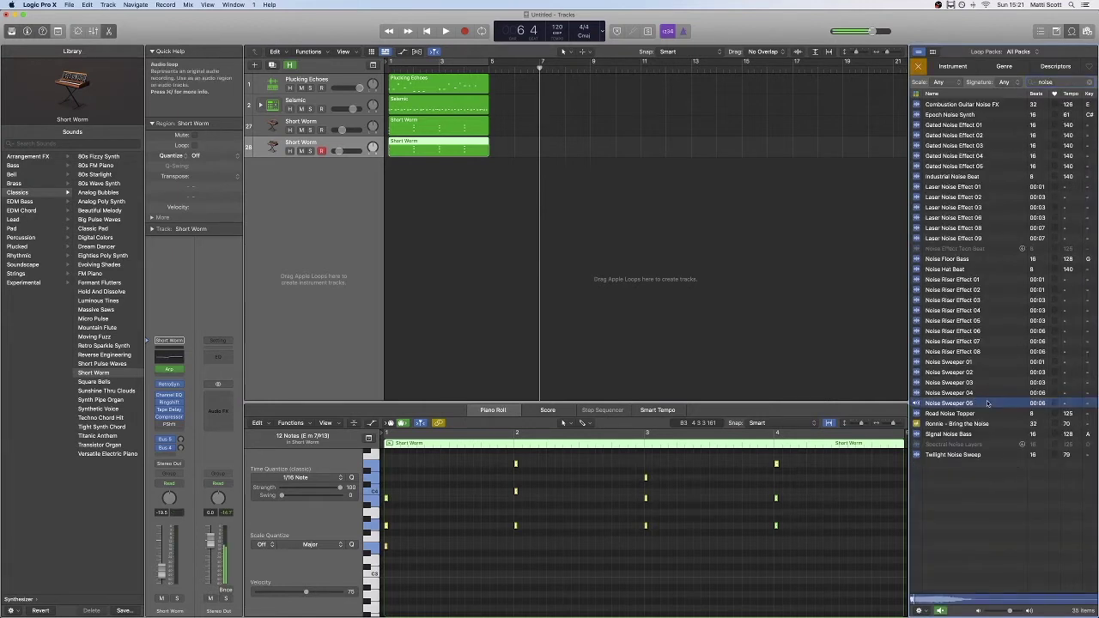
{"action": "left_click", "coordinate": [995, 341]}
{"action": "left_click", "coordinate": [976, 352]}
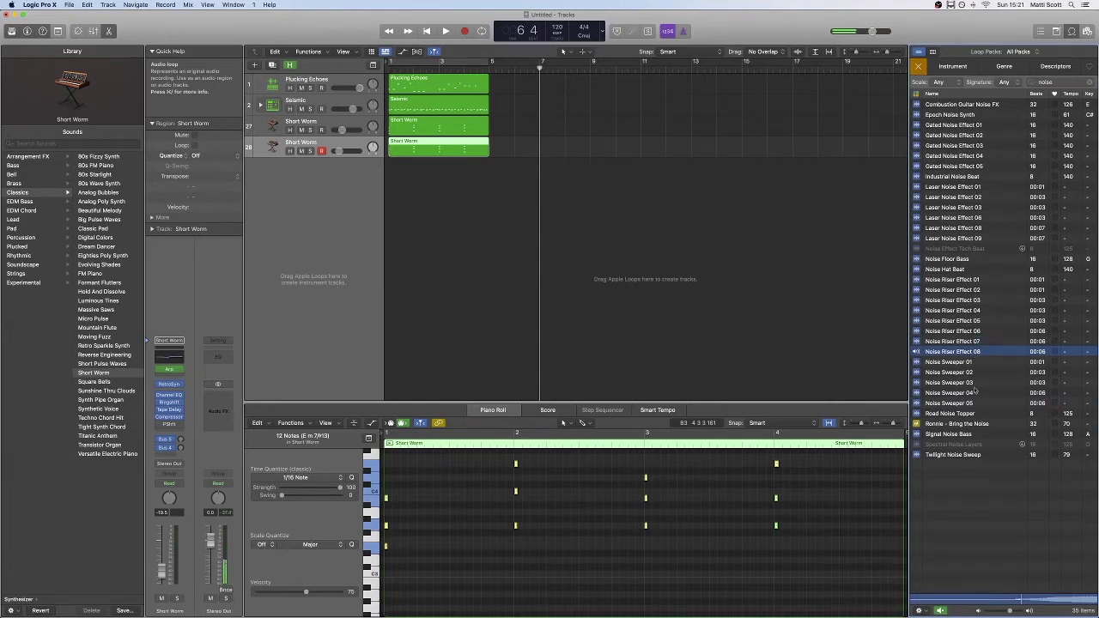
Step: Place the Noise Sweeper 05 and Noise Riser Effect 07 loops at bar 5 on two new tracks
{"action": "left_click", "coordinate": [964, 406]}
{"action": "left_click_drag", "start_coordinate": [949, 404], "coordinate": [489, 174]}
{"action": "left_click", "coordinate": [973, 341]}
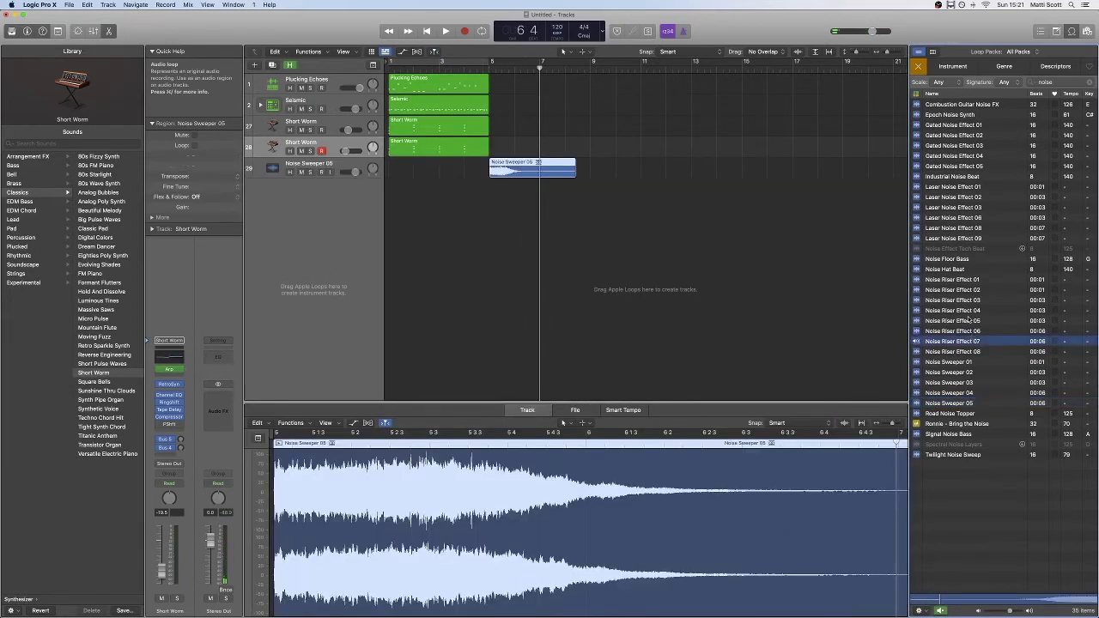
{"action": "left_click_drag", "start_coordinate": [792, 319], "coordinate": [490, 212]}
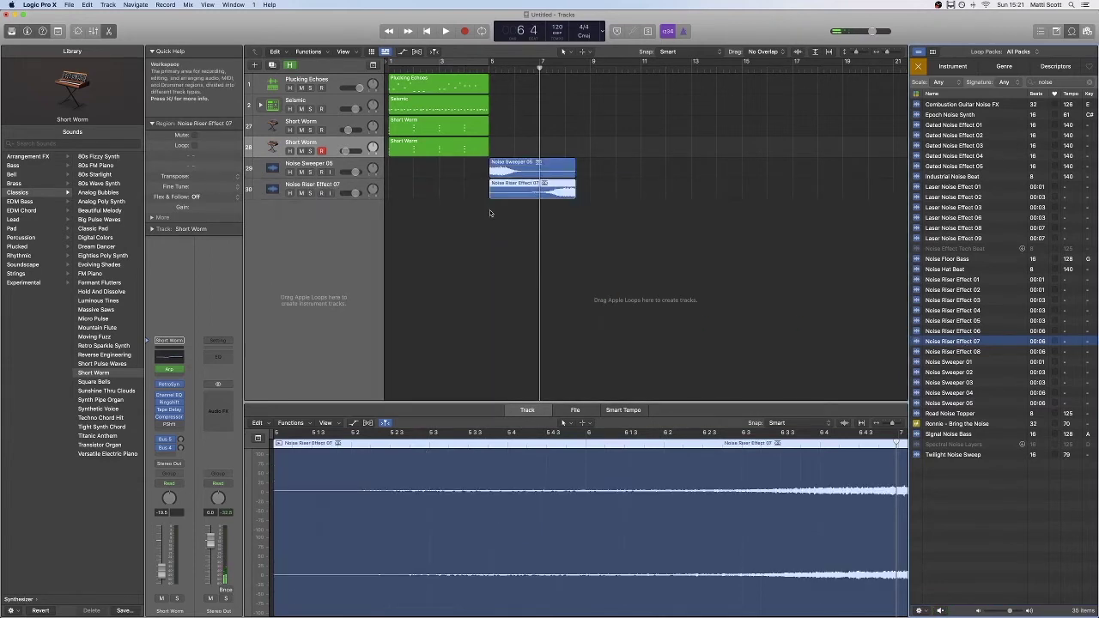
Step: Play back the arrangement to hear the noise sweep and riser between bars 5 and 9
{"action": "left_click", "coordinate": [492, 59]}
{"action": "key", "text": "Return"}
{"action": "key", "text": "space"}
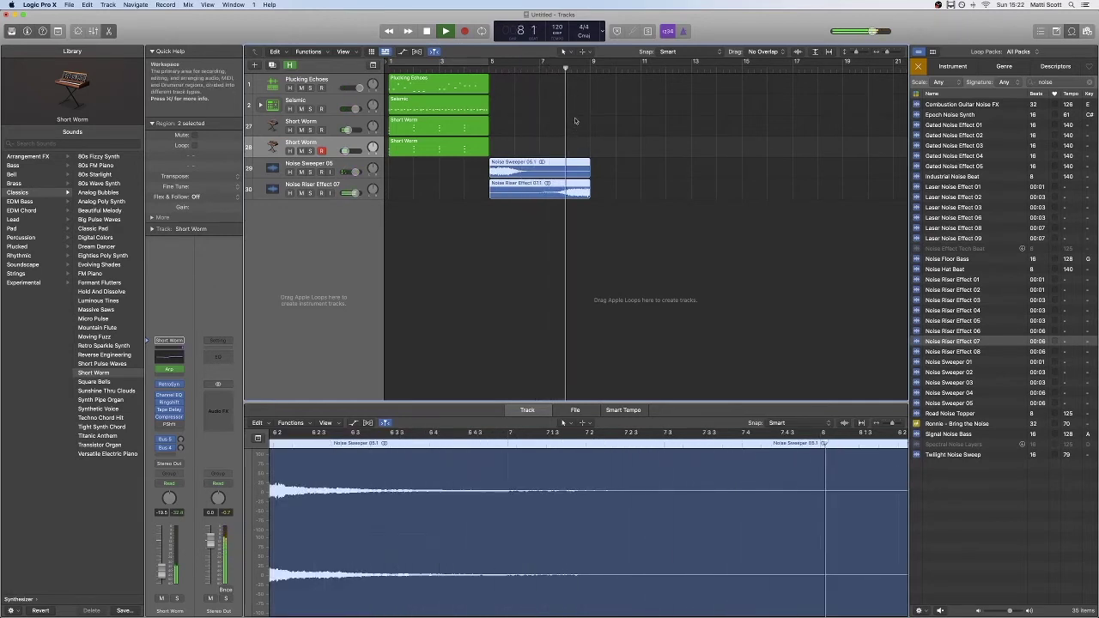
{"action": "key", "text": "space"}
{"action": "left_click", "coordinate": [549, 135]}
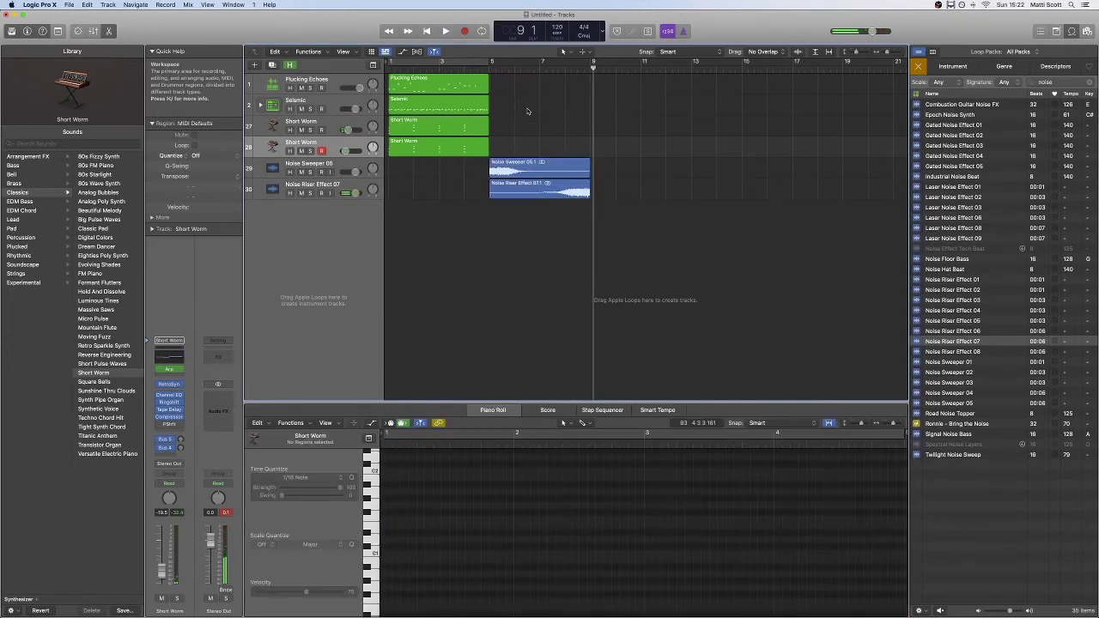
Step: Create a MIDI region on the Seismic track from bar 7 to bar 9 and open it in the Piano Roll
{"action": "right_click", "coordinate": [528, 111]}
{"action": "left_click", "coordinate": [534, 113]}
{"action": "left_click_drag", "start_coordinate": [526, 109], "coordinate": [590, 108]}
{"action": "key", "text": "p"}
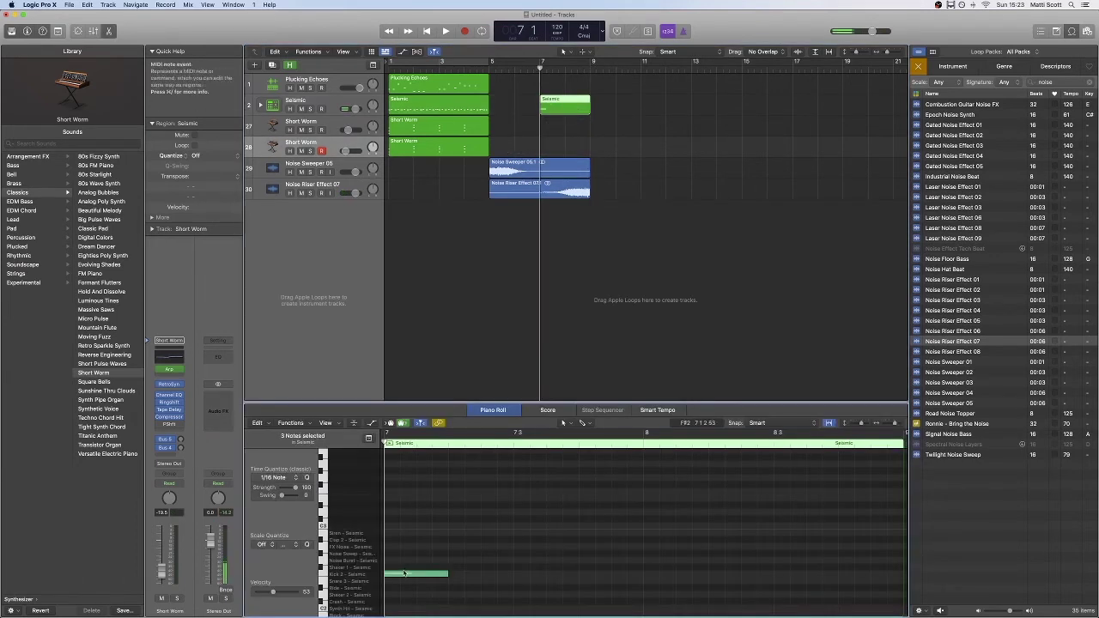
Step: Fill the Seismic region between bars 7 and 9 with back-to-back Kick 2 notes that get progressively shorter toward the end
{"action": "left_click", "coordinate": [403, 573]}
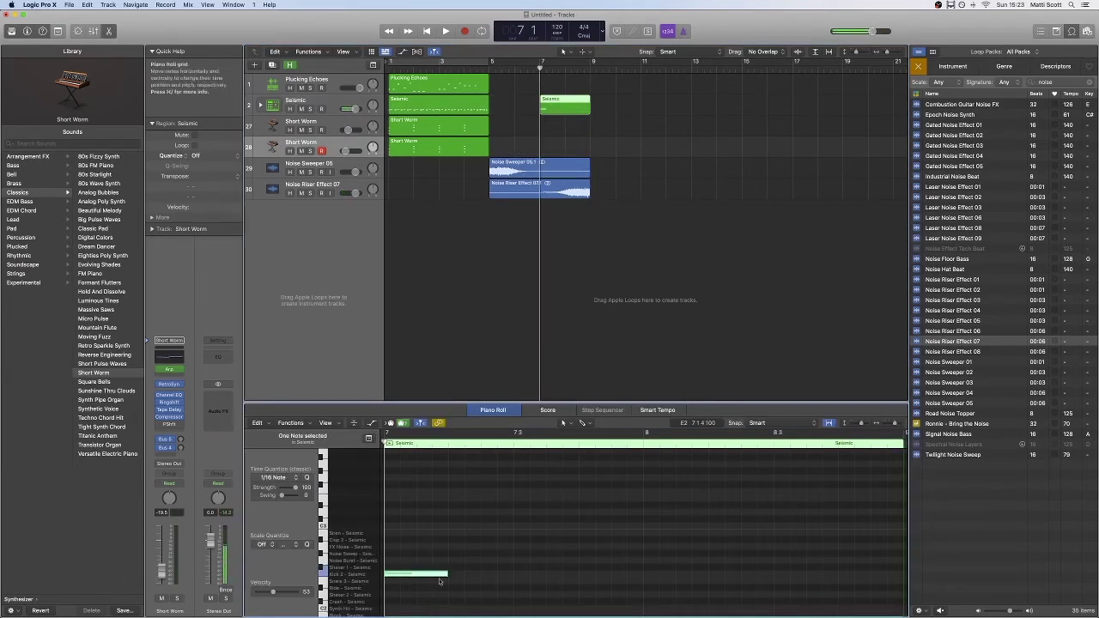
{"action": "left_click", "coordinate": [458, 576]}
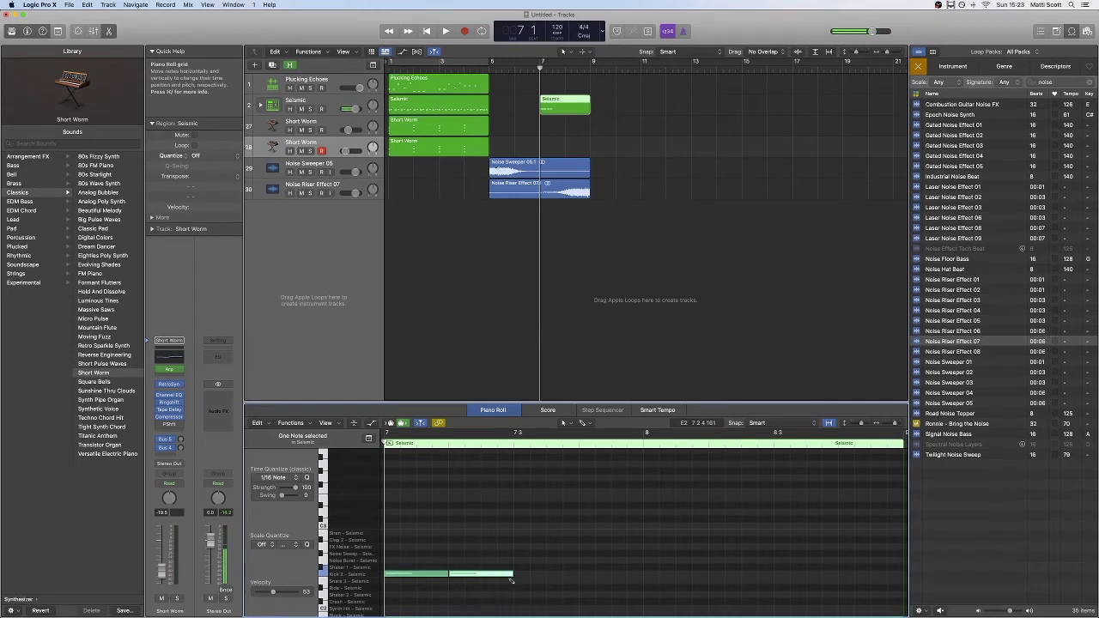
{"action": "left_click", "coordinate": [525, 575]}
{"action": "left_click", "coordinate": [589, 575]}
{"action": "left_click", "coordinate": [652, 575]}
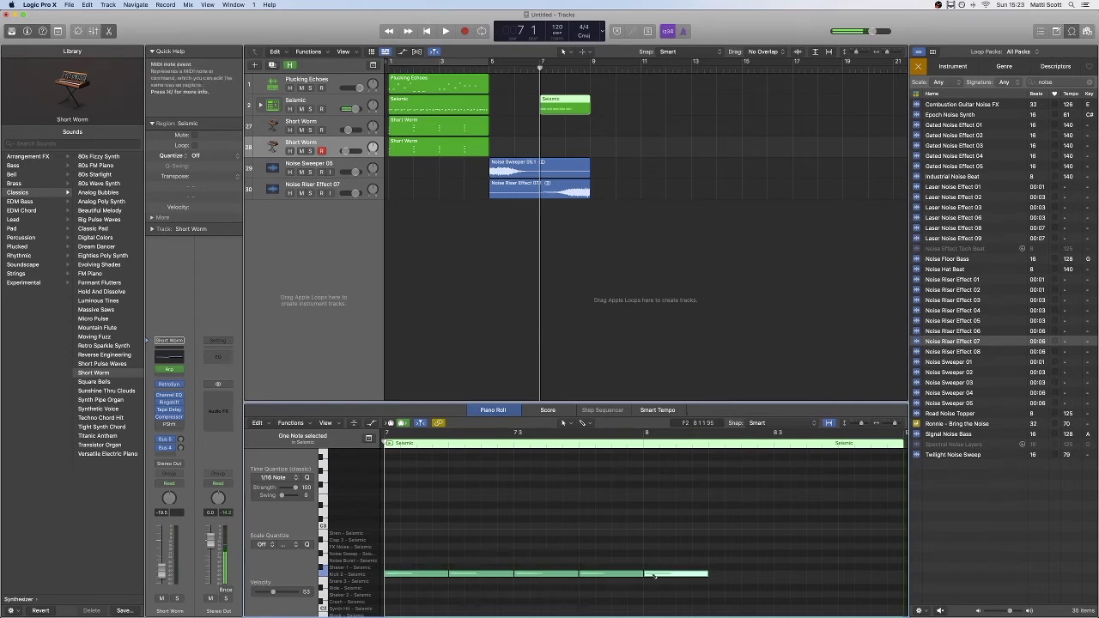
{"action": "left_click_drag", "start_coordinate": [709, 576], "coordinate": [677, 576]}
{"action": "left_click", "coordinate": [685, 576]}
{"action": "mouse_move", "coordinate": [736, 578]}
{"action": "left_mouse_down"}
{"action": "mouse_move", "coordinate": [720, 577]}
{"action": "mouse_move", "coordinate": [869, 578]}
{"action": "left_mouse_up"}
Step: Play back the transition from bar 5 to hear the kick build-up with the noise sweep and riser
{"action": "key", "text": "space"}
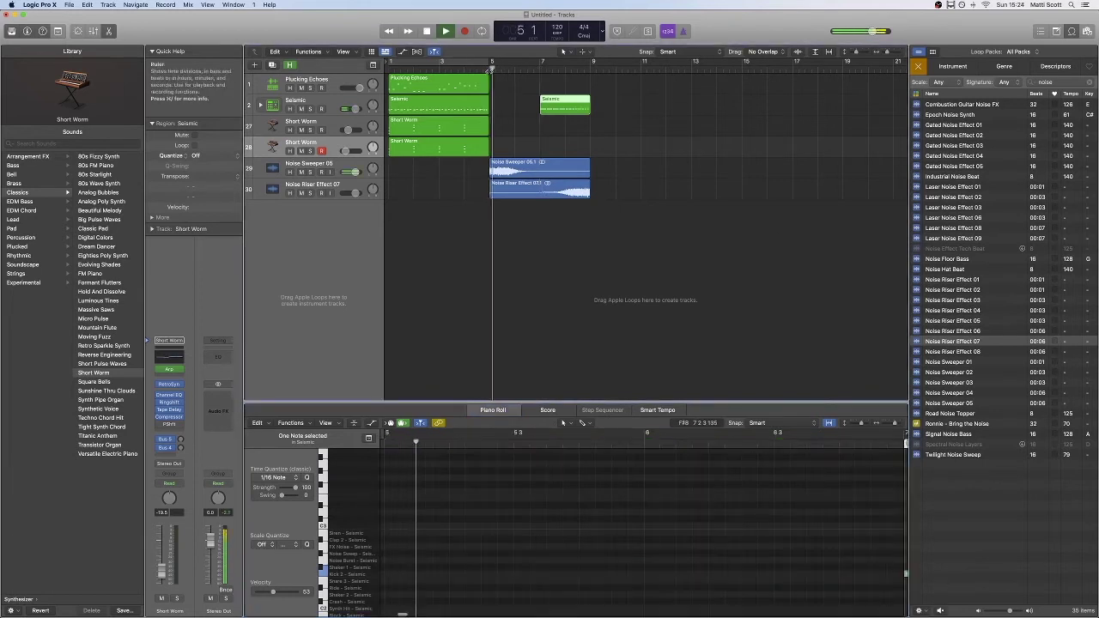
{"action": "scroll", "coordinate": [669, 243], "scroll_direction": "right", "scroll_amount": 3}
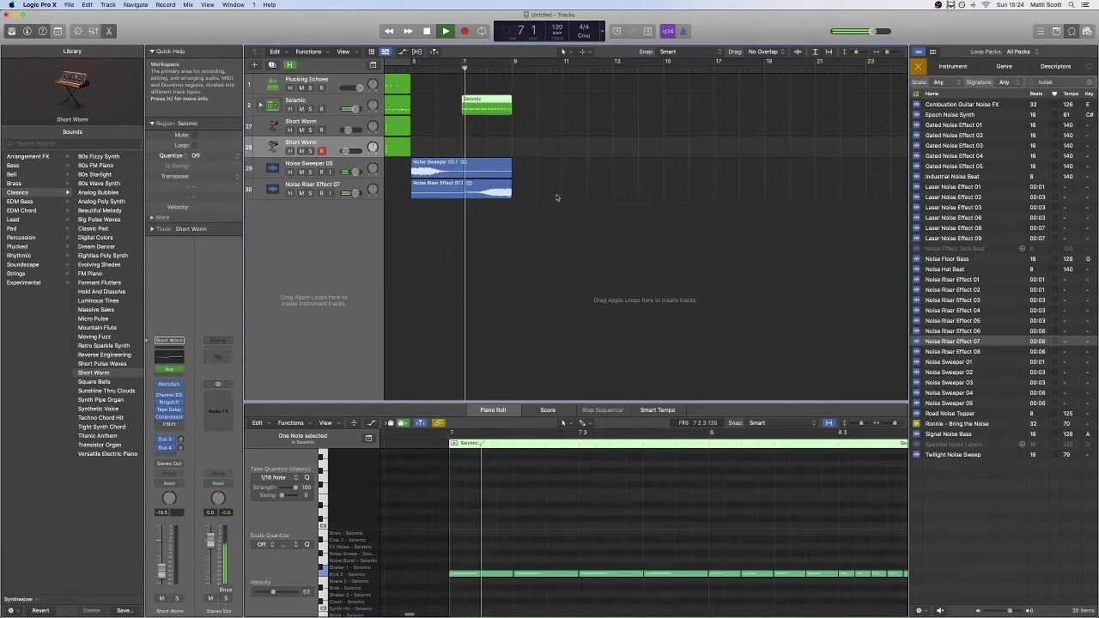
{"action": "scroll", "coordinate": [695, 216], "scroll_direction": "right", "scroll_amount": 3}
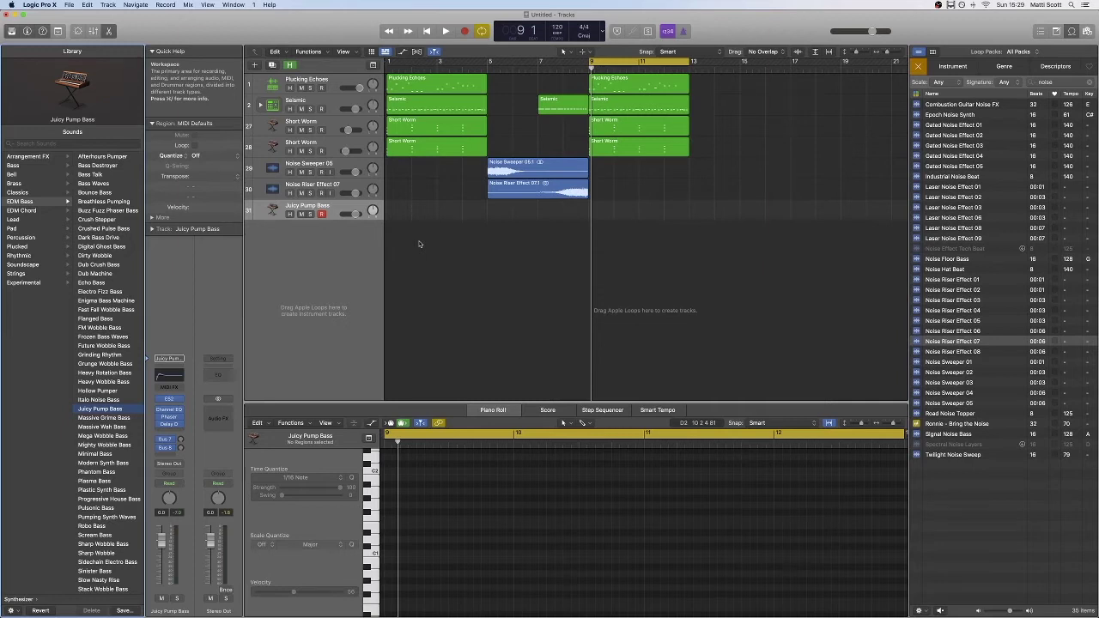
Step: Record a four-note bass line on the Juicy Pump Bass track from bar 9 to bar 13 and duplicate the track
{"action": "key", "text": "space"}
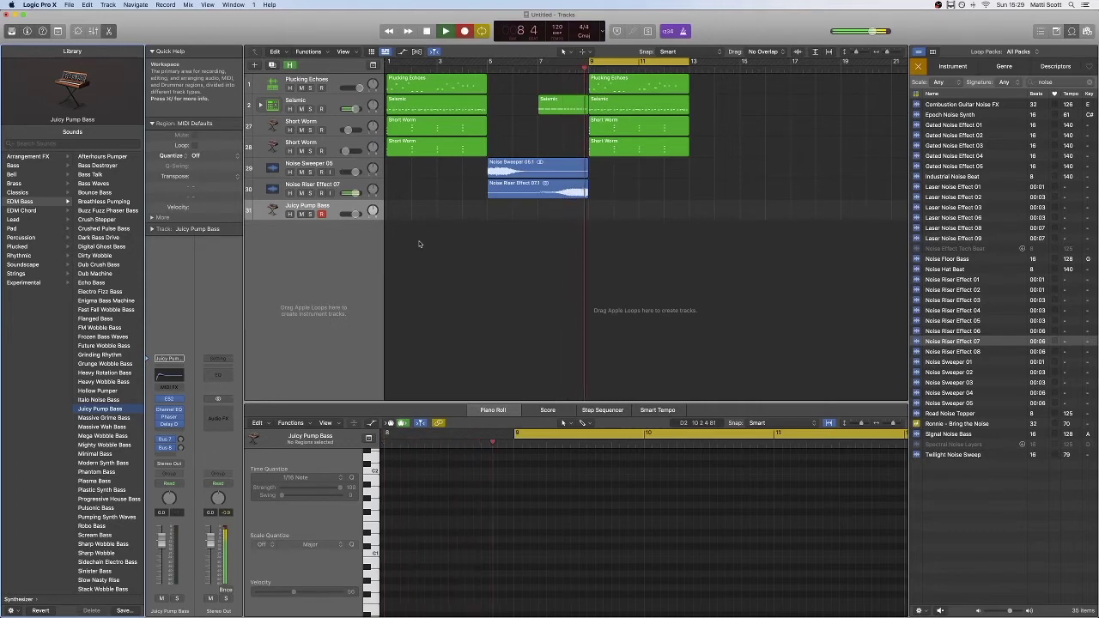
{"action": "key", "text": "r"}
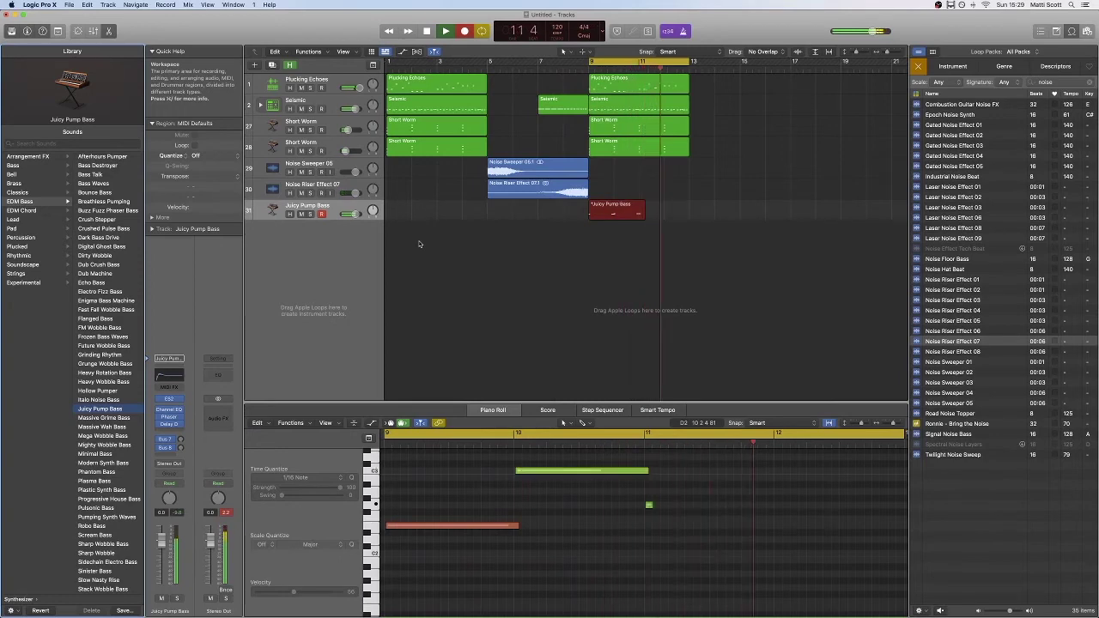
{"action": "key", "text": "space"}
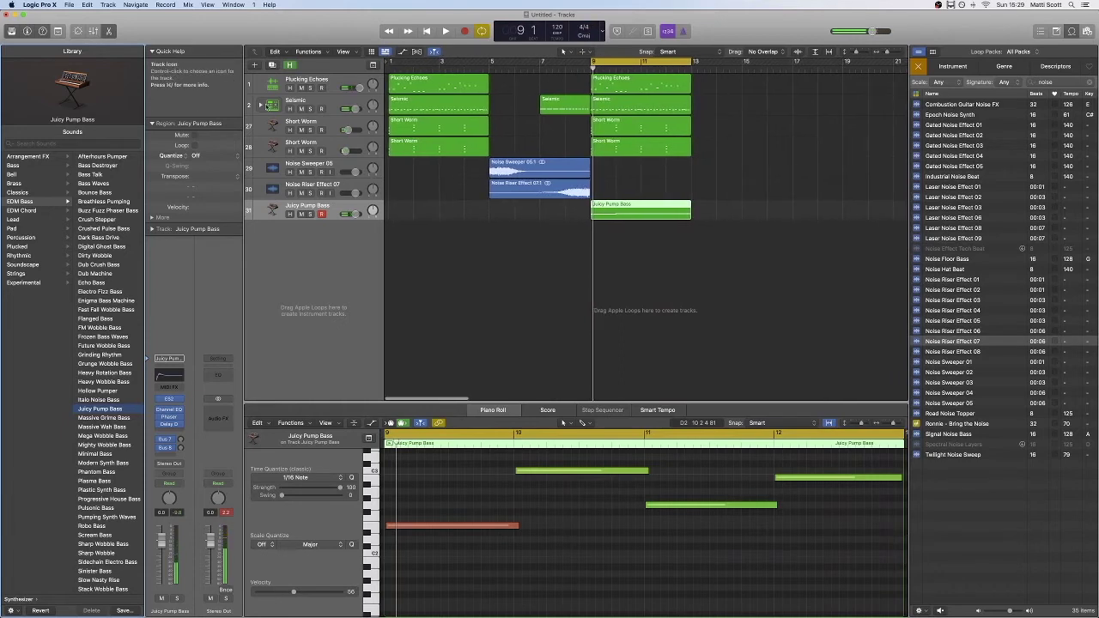
{"action": "left_click", "coordinate": [272, 64]}
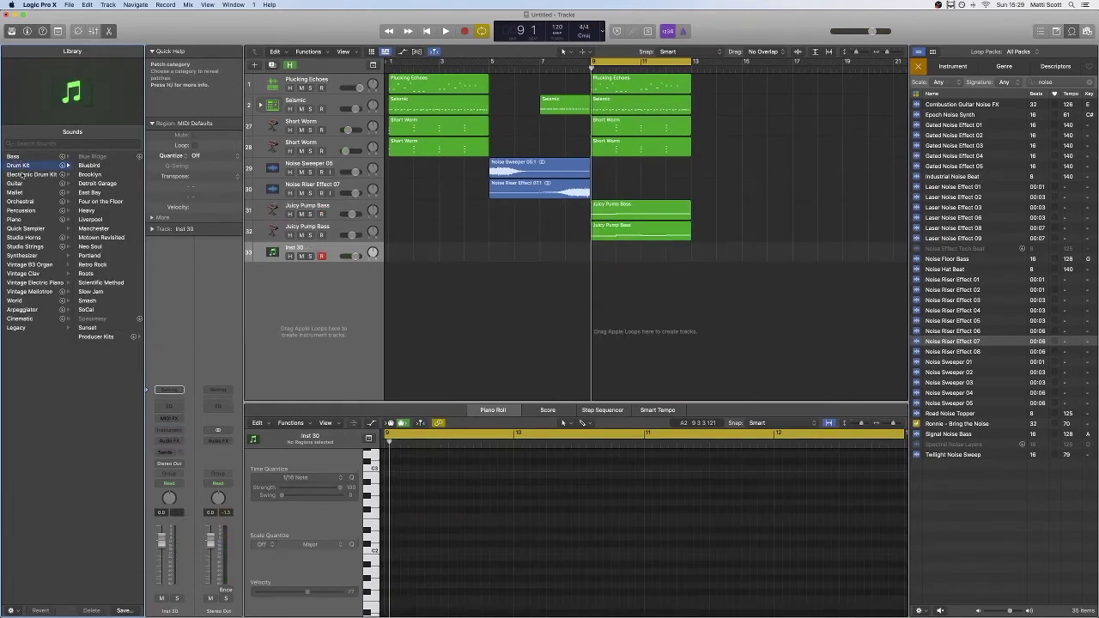
Step: Load the Snare 1 - Pile Driver patch from the Electronic Drum Kit's kit pieces onto the new instrument track
{"action": "left_click", "coordinate": [21, 174]}
{"action": "scroll", "coordinate": [108, 515], "scroll_direction": "down", "scroll_amount": 5}
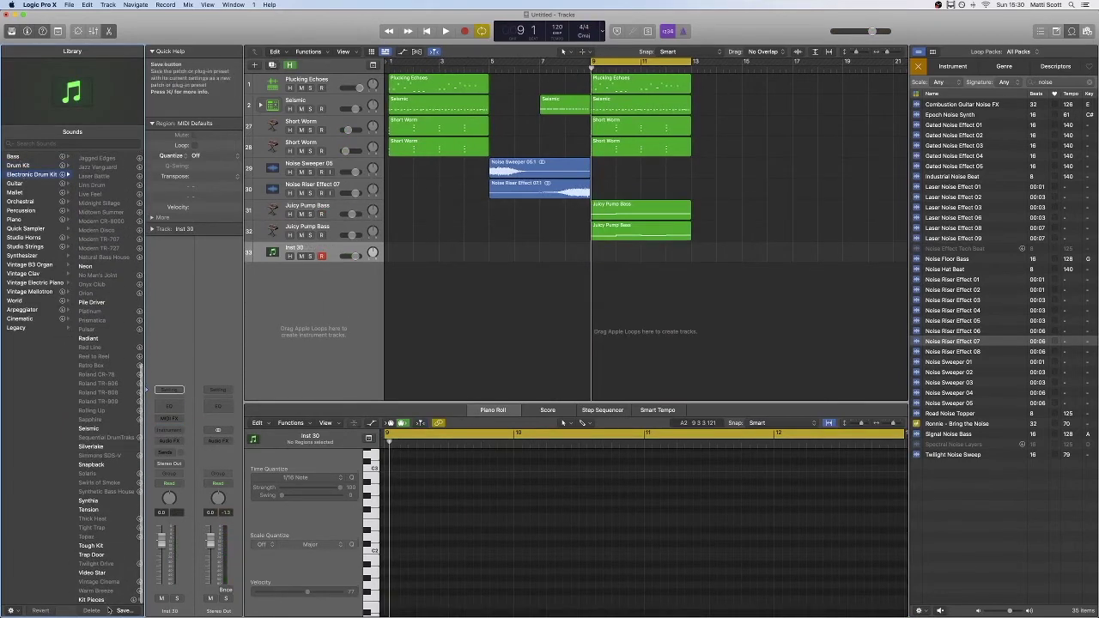
{"action": "left_click", "coordinate": [100, 600]}
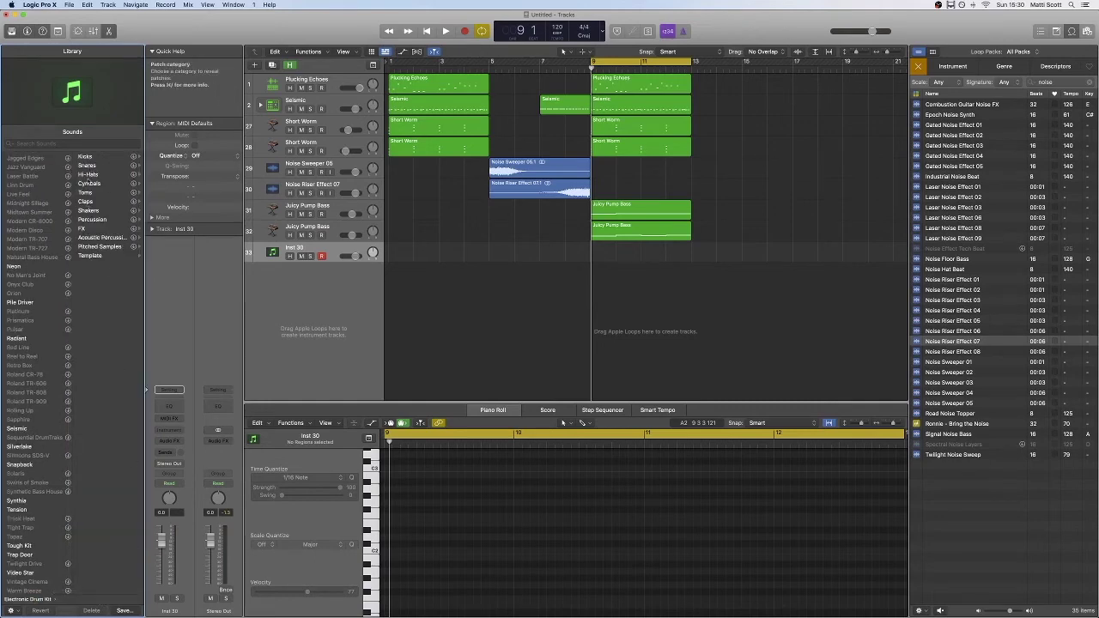
{"action": "left_click", "coordinate": [89, 165]}
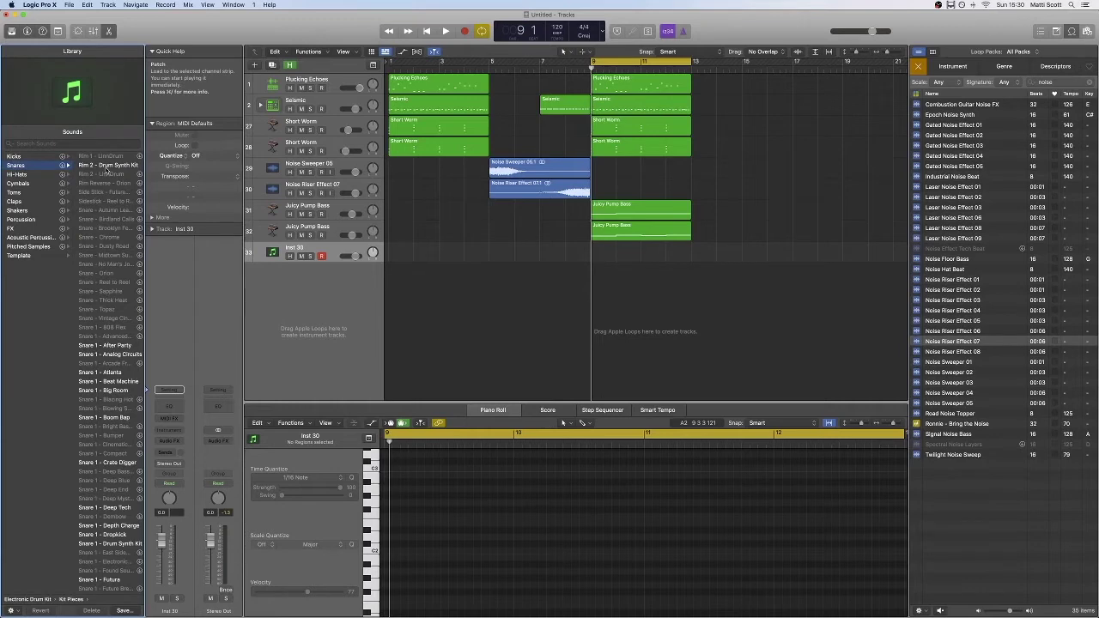
{"action": "left_click", "coordinate": [104, 355]}
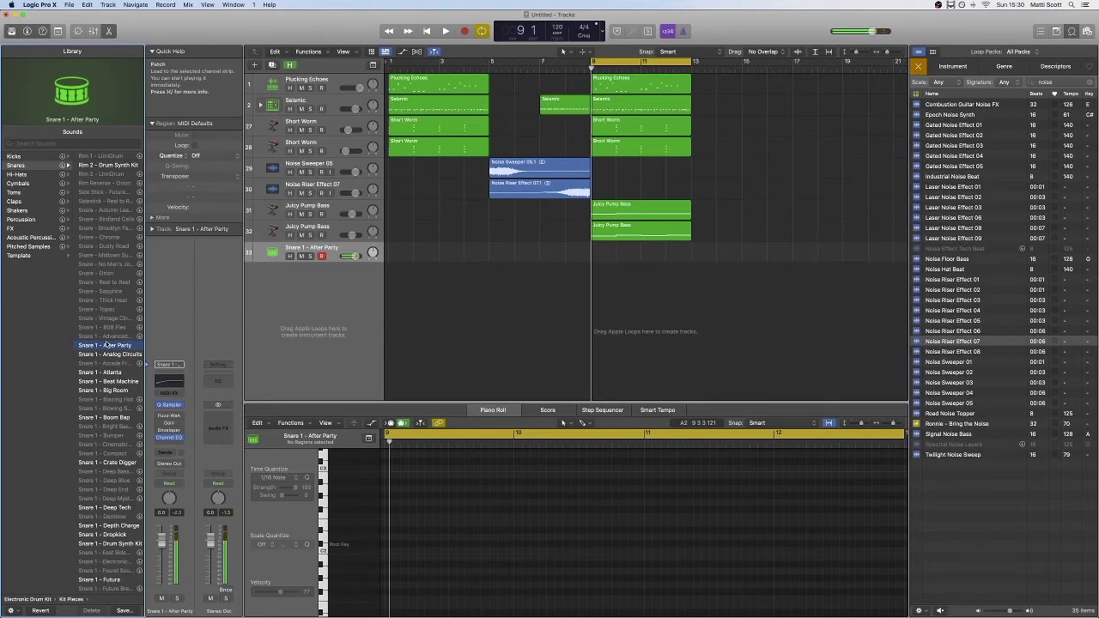
{"action": "key", "text": "Down"}
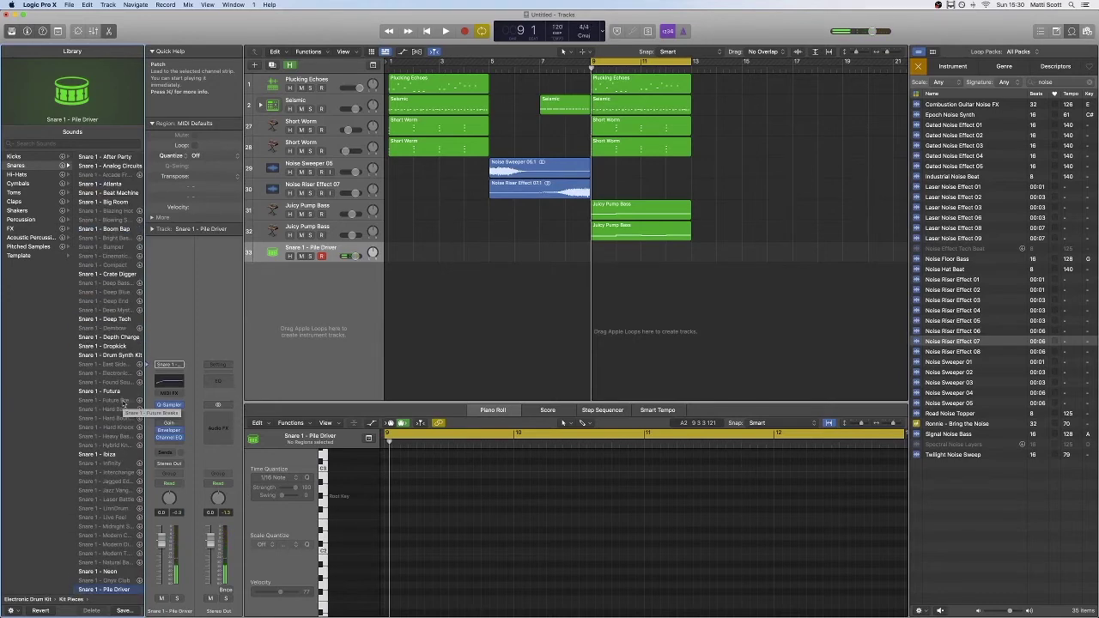
Step: Record a snare pattern on the Snare 1 - Pile Driver track between bars 9 and 13
{"action": "key", "text": "space"}
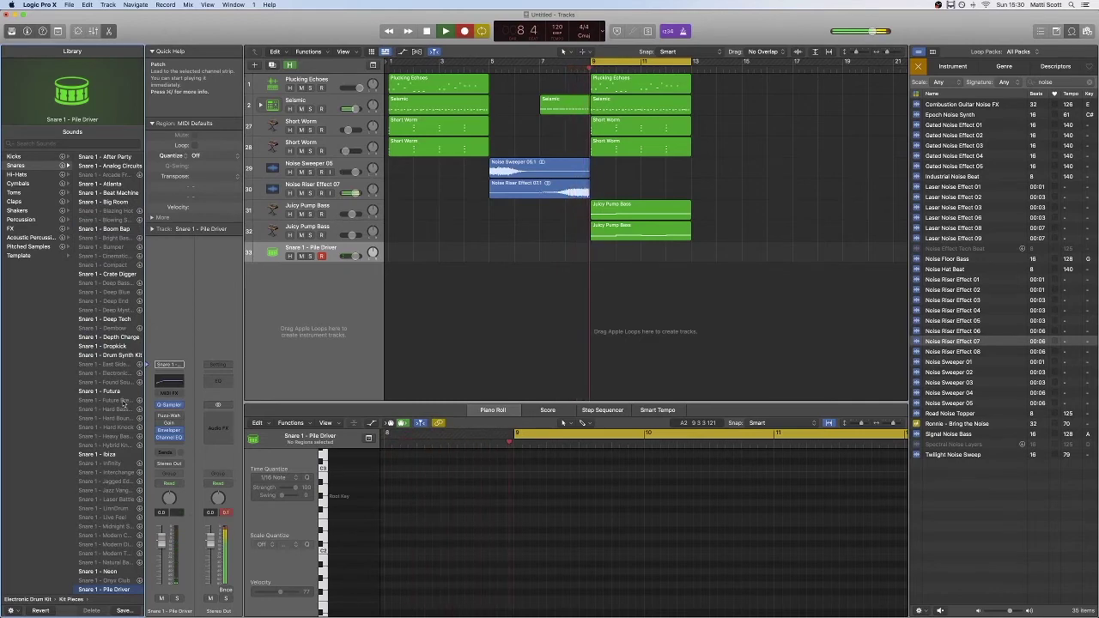
{"action": "key", "text": "r"}
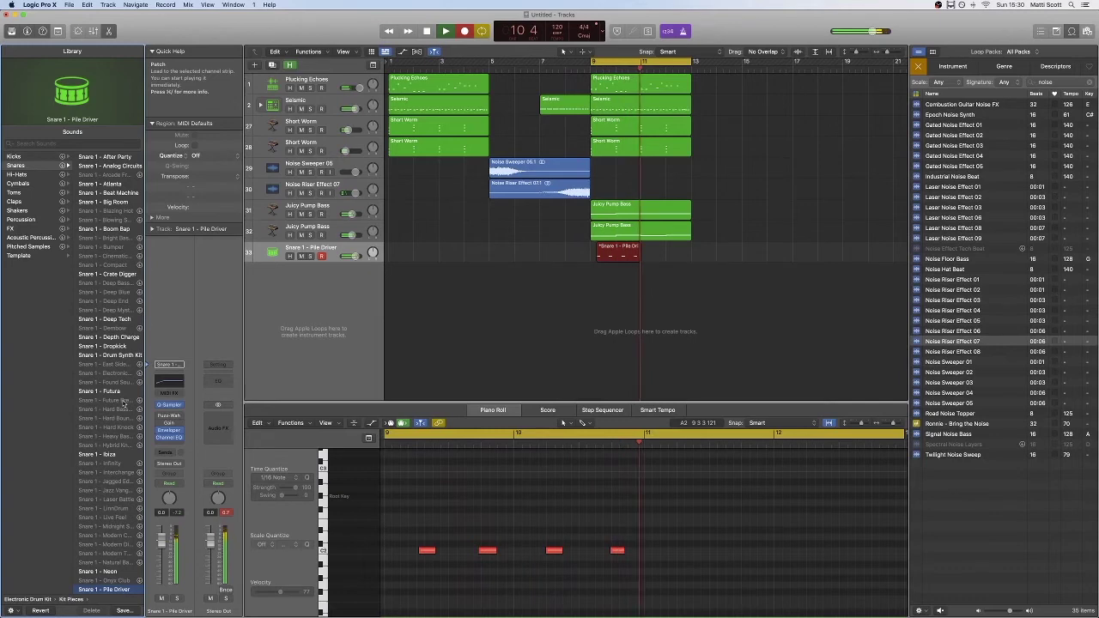
{"action": "key", "text": "a"}
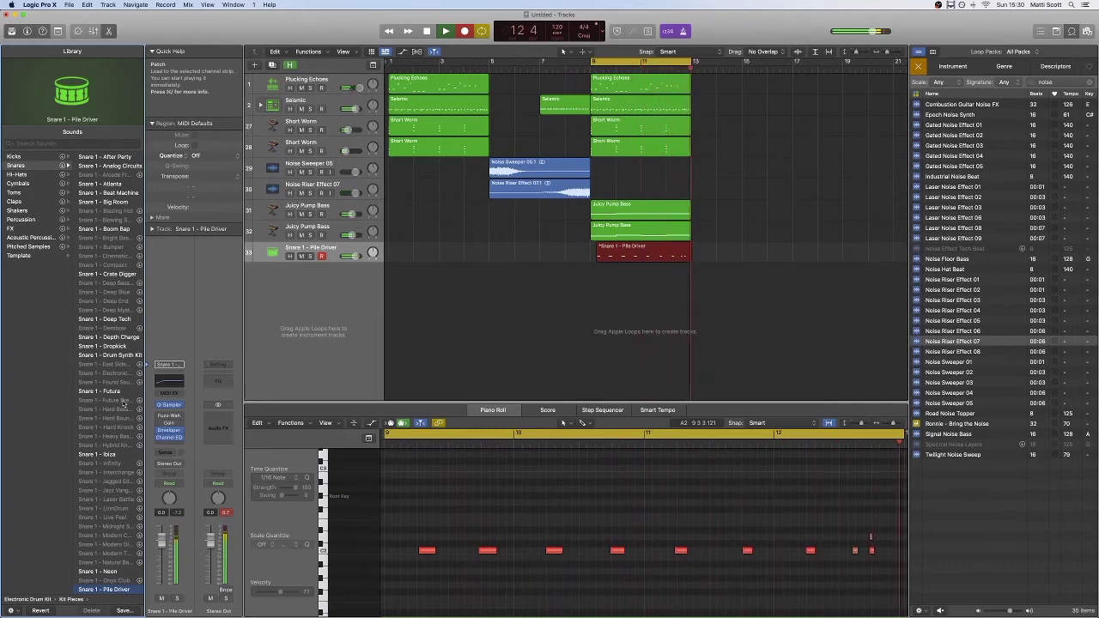
{"action": "key", "text": "space"}
Step: Quantize all the recorded snare notes to 1/16 notes and transpose them up
{"action": "key", "text": "super+a"}
{"action": "key", "text": "q"}
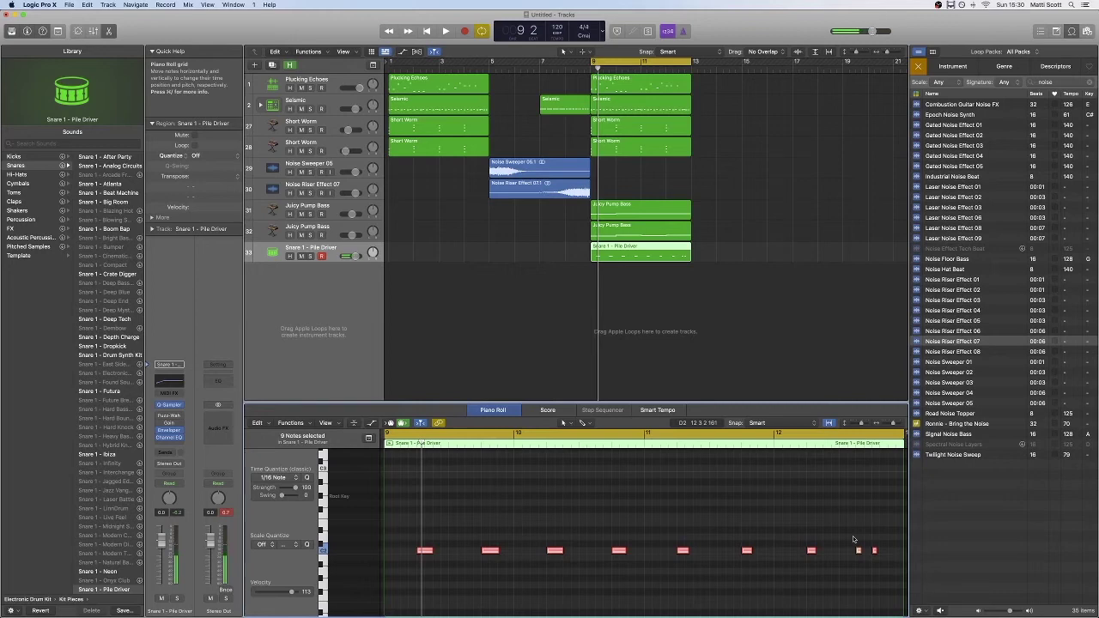
{"action": "key", "text": "alt+Up"}
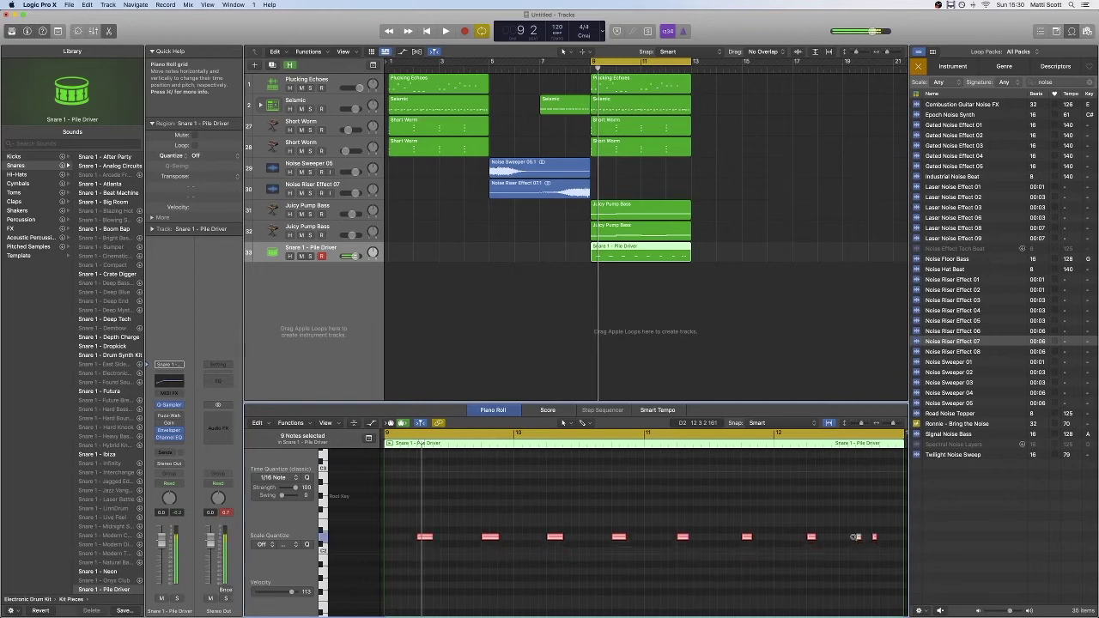
{"action": "key", "text": "alt+Up"}
{"action": "key", "text": "alt+Up"}
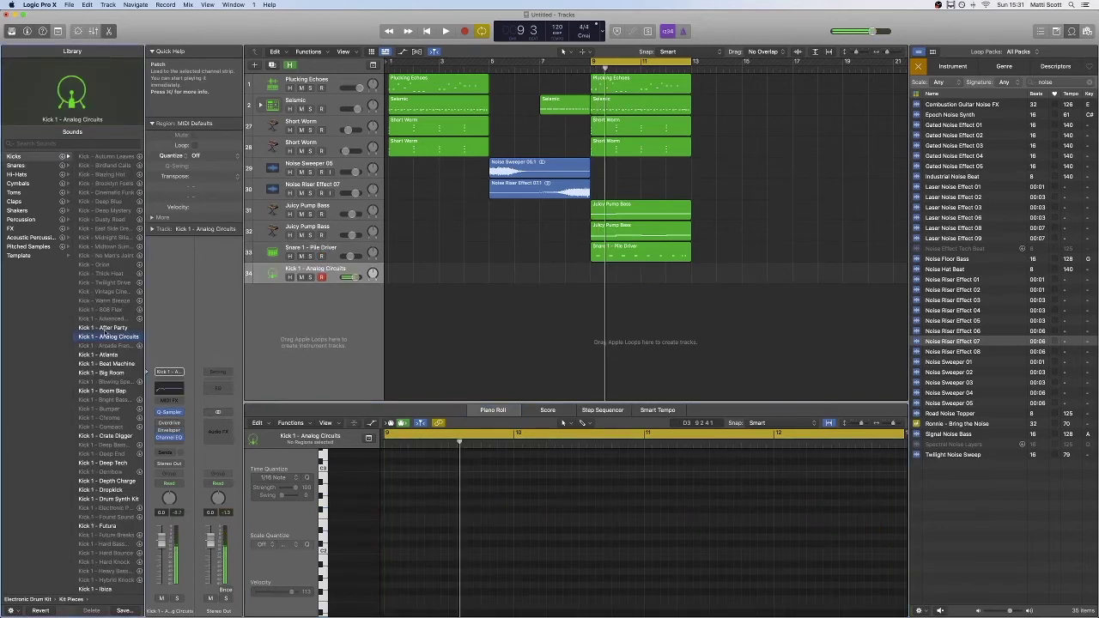
Step: Record a steady kick on every beat on the Kick 1 - Analog Circuits track, starting at bar 9
{"action": "key", "text": "space"}
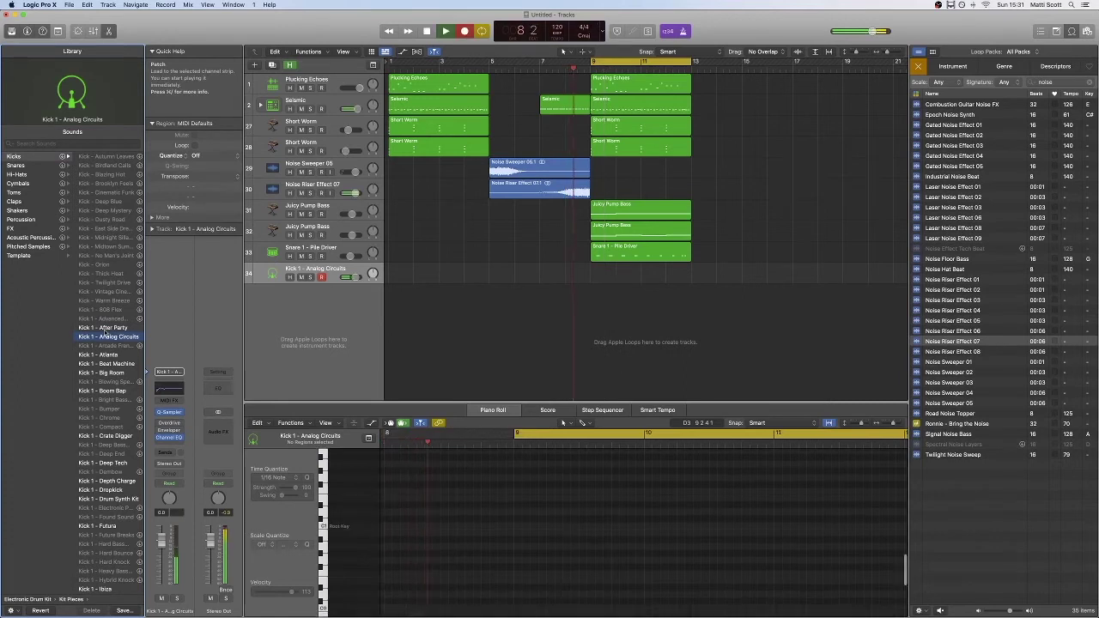
{"action": "key", "text": "r"}
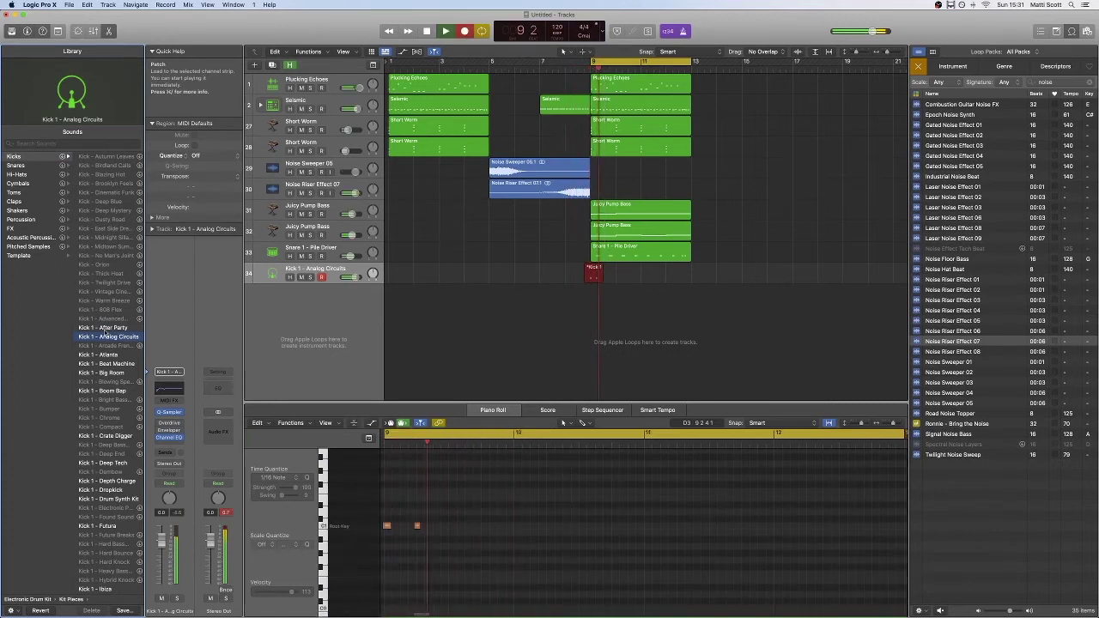
{"action": "key", "text": "a"}
{"action": "key", "text": "a"}
{"action": "key", "text": "a"}
{"action": "key", "text": "a"}
{"action": "key", "text": "a"}
{"action": "key", "text": "a"}
{"action": "key", "text": "a"}
{"action": "key", "text": "a"}
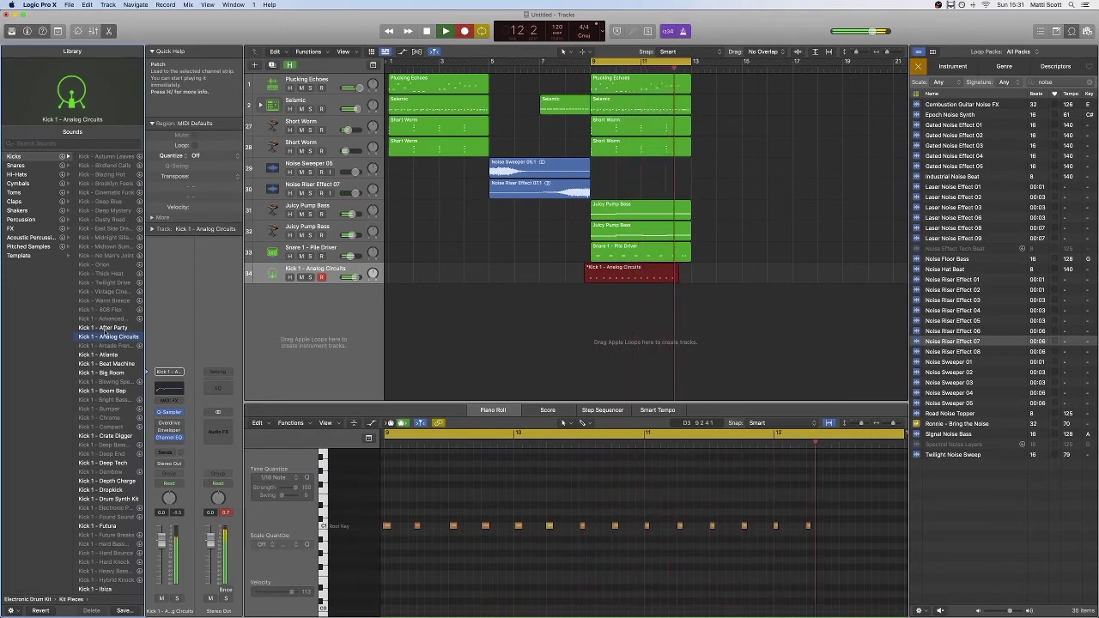
{"action": "key", "text": "space"}
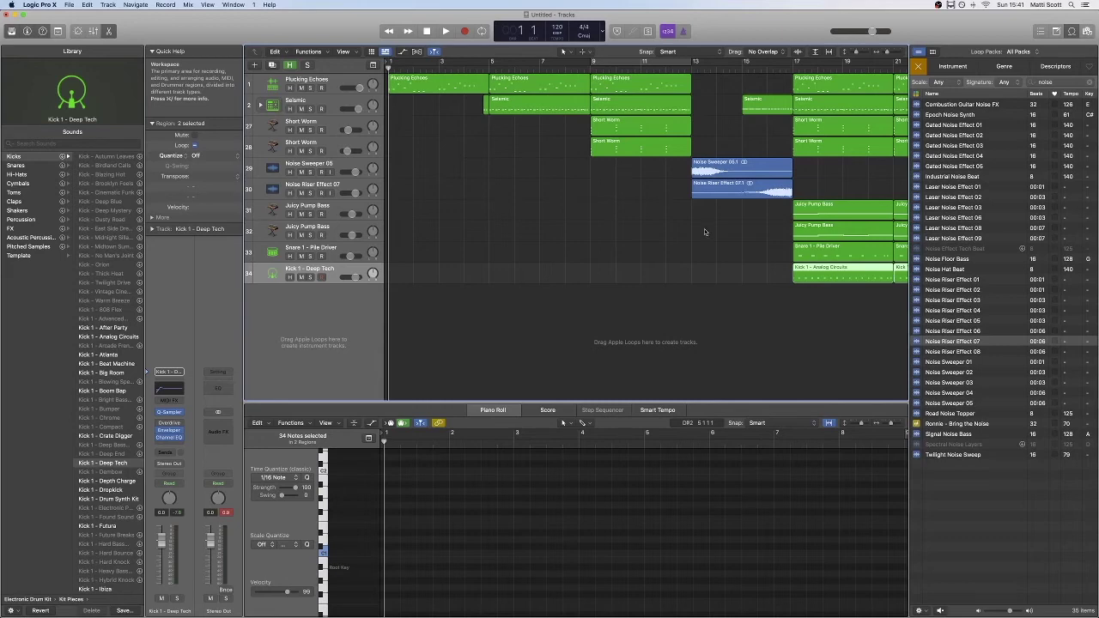
Step: Hide the Loop Browser and play back the extended arrangement from bar 1, reviewing the regions along the timeline
{"action": "scroll", "coordinate": [702, 229], "scroll_direction": "right", "scroll_amount": 5}
{"action": "key", "text": "space"}
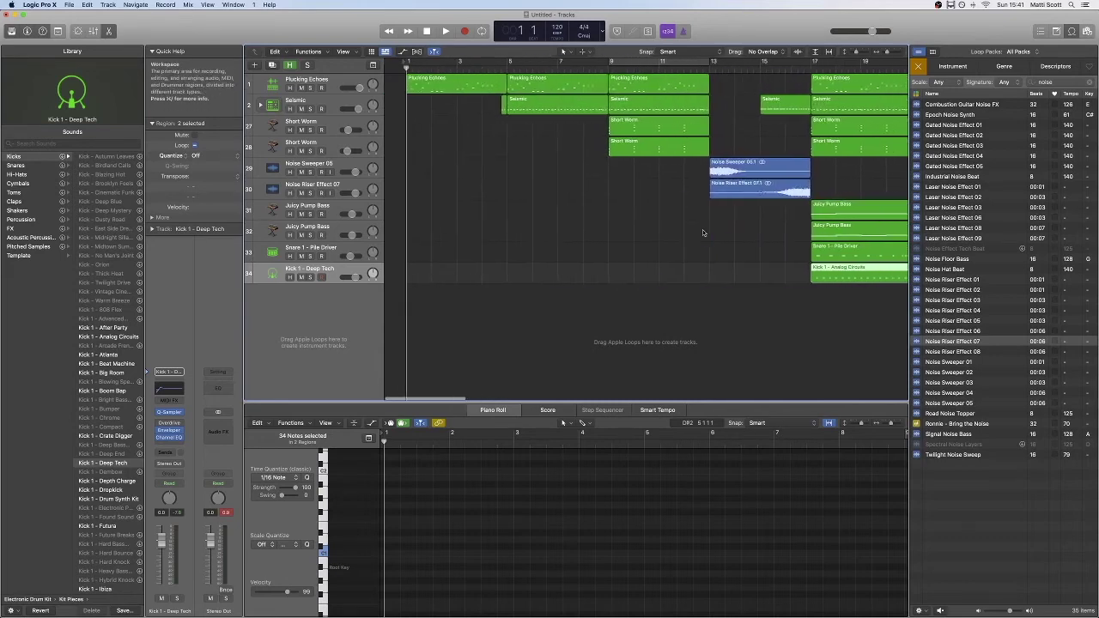
{"action": "key", "text": "o"}
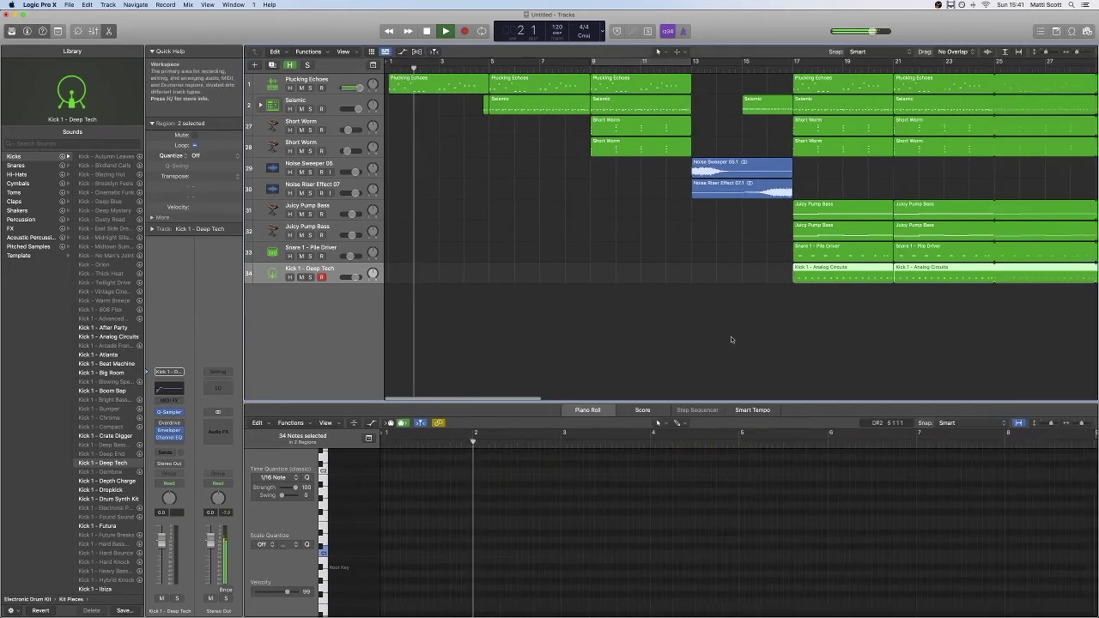
{"action": "scroll", "coordinate": [761, 342], "scroll_direction": "right", "scroll_amount": 2}
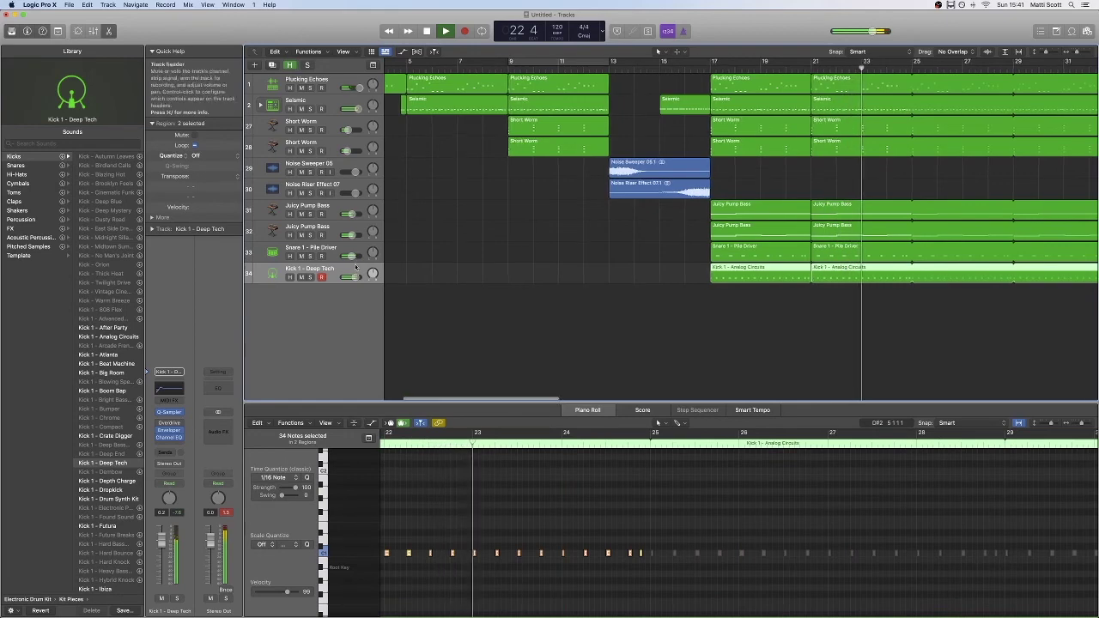
{"action": "scroll", "coordinate": [369, 266], "scroll_direction": "right", "scroll_amount": 1}
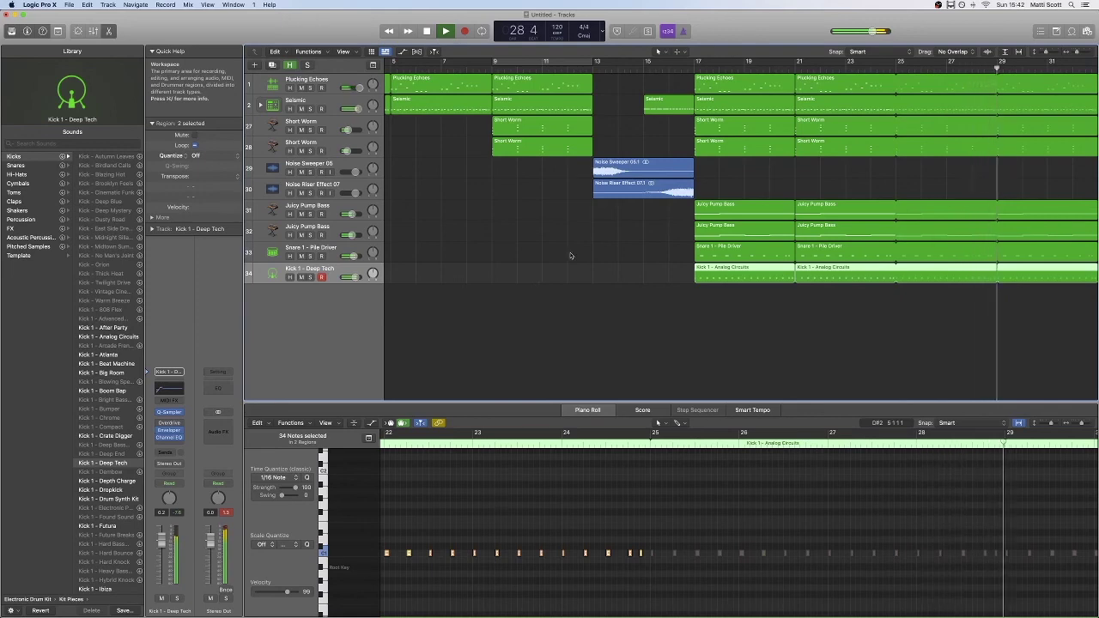
{"action": "scroll", "coordinate": [448, 229], "scroll_direction": "right", "scroll_amount": 10}
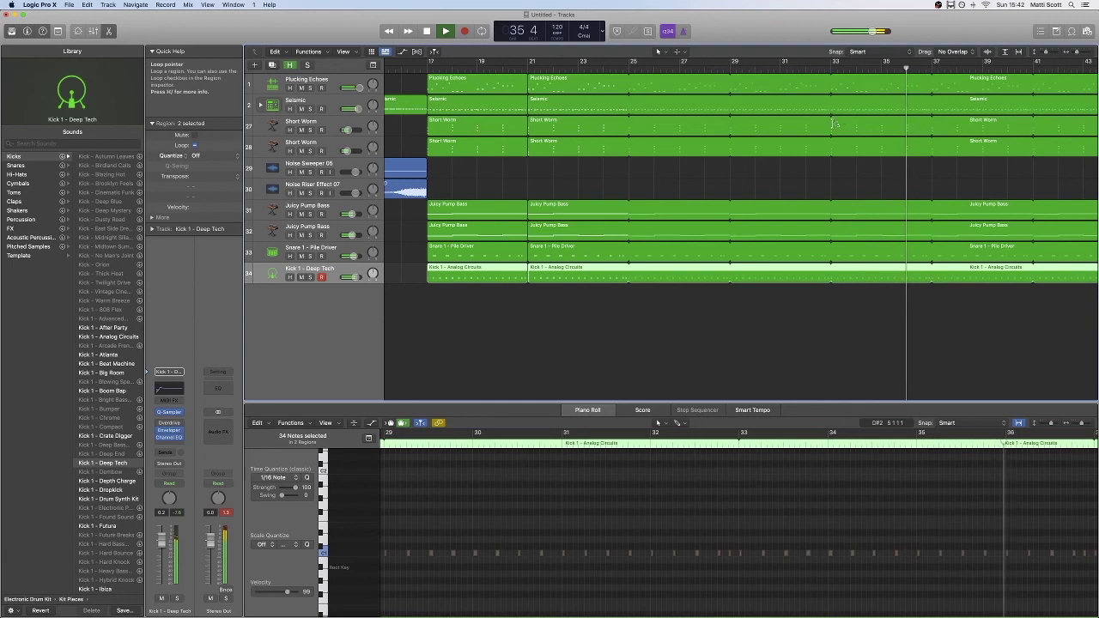
{"action": "scroll", "coordinate": [815, 138], "scroll_direction": "right", "scroll_amount": 10}
{"action": "scroll", "coordinate": [815, 139], "scroll_direction": "left", "scroll_amount": 15}
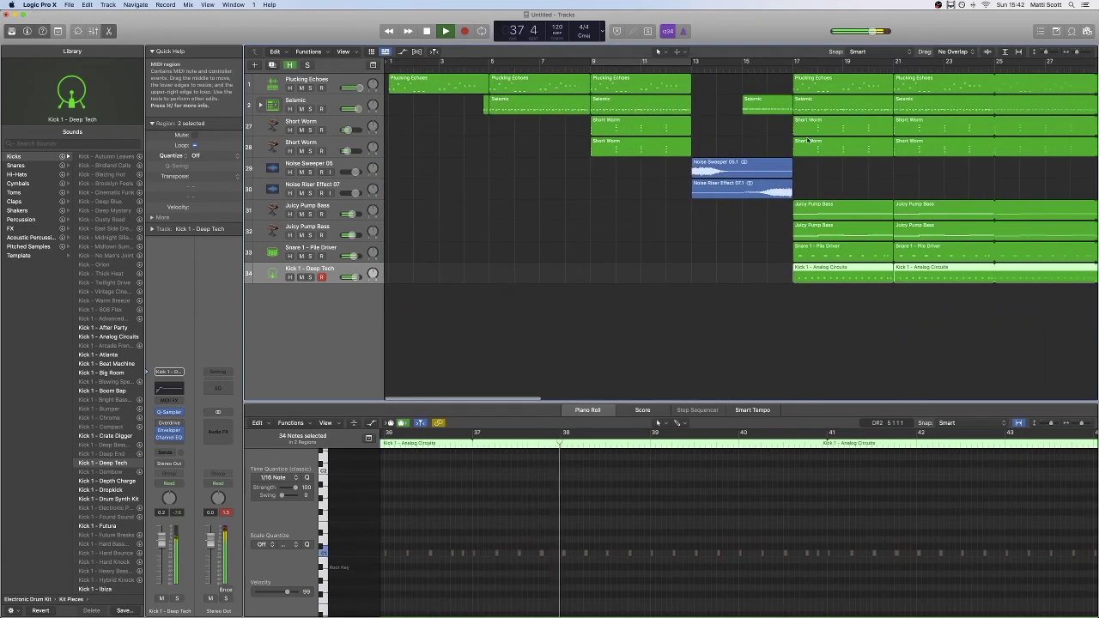
{"action": "scroll", "coordinate": [808, 140], "scroll_direction": "right", "scroll_amount": 5}
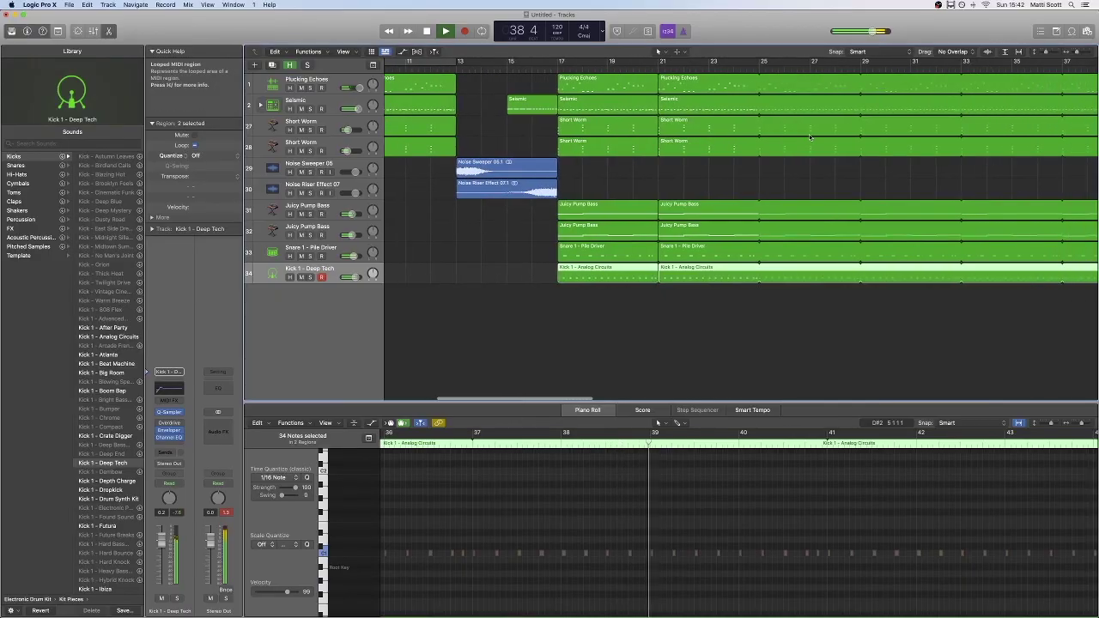